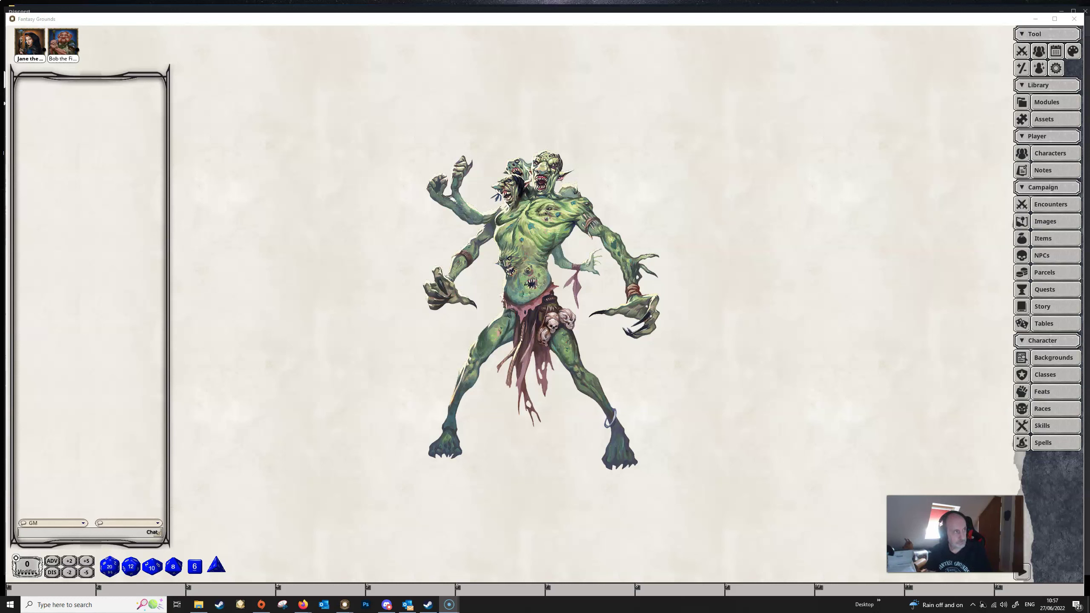
# - Consult the wiki's effects table around the Abilities modifiers, including CHECK, and return to the campaign
pyautogui.moveTo(3, 44); pyautogui.dragTo(576, 36)
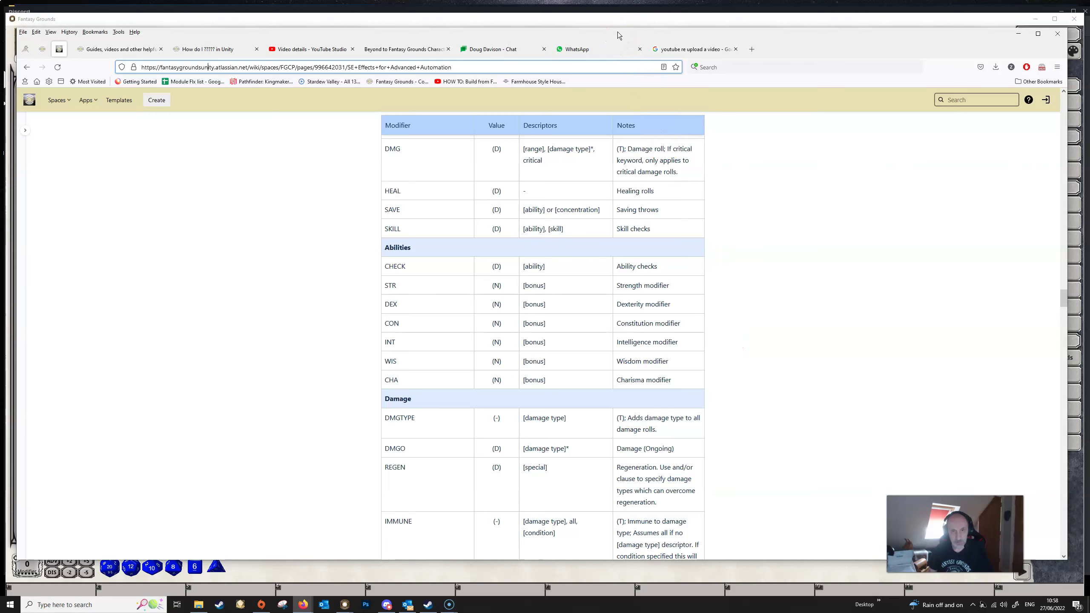
pyautogui.moveTo(617, 31); pyautogui.dragTo(450, 62)
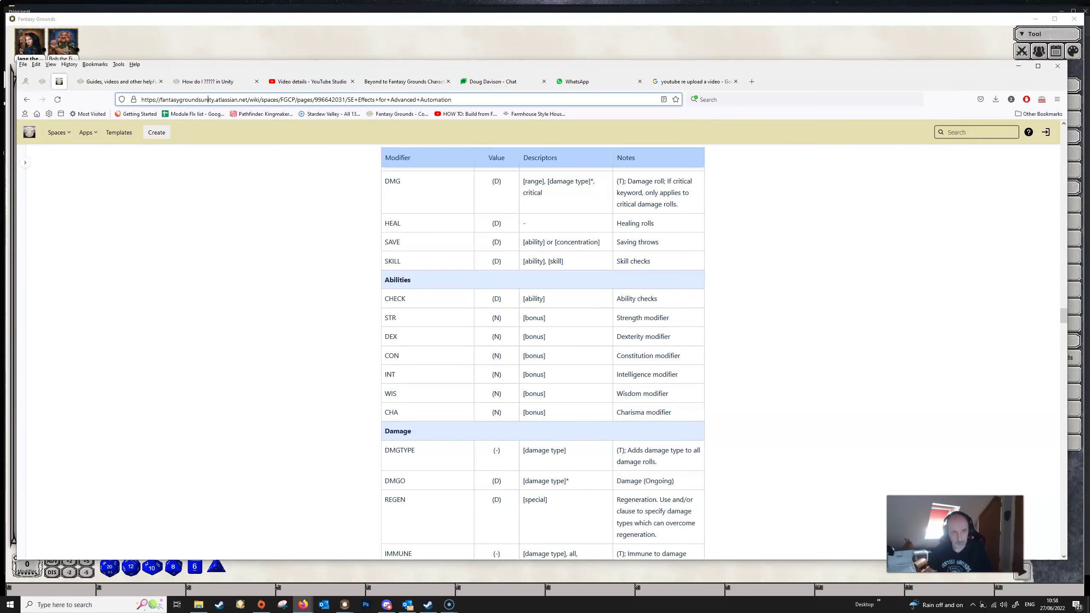
pyautogui.click(445, 67)
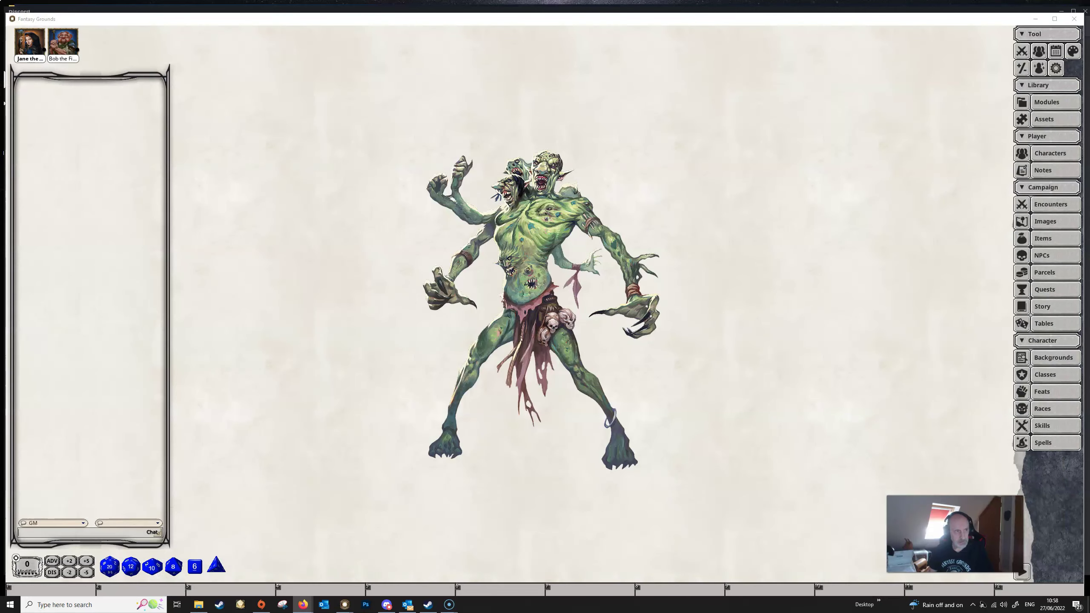
# - Open Jane the Cleric's character sheet and add an effect action to the Effects entry under Example effects
pyautogui.doubleClick(31, 59)
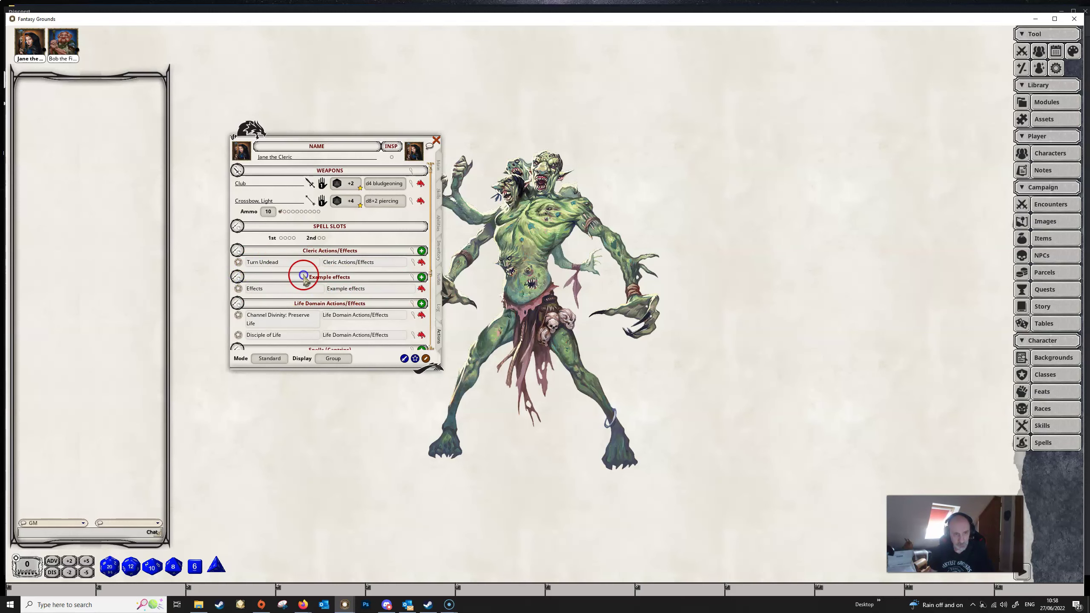
pyautogui.rightClick(356, 290)
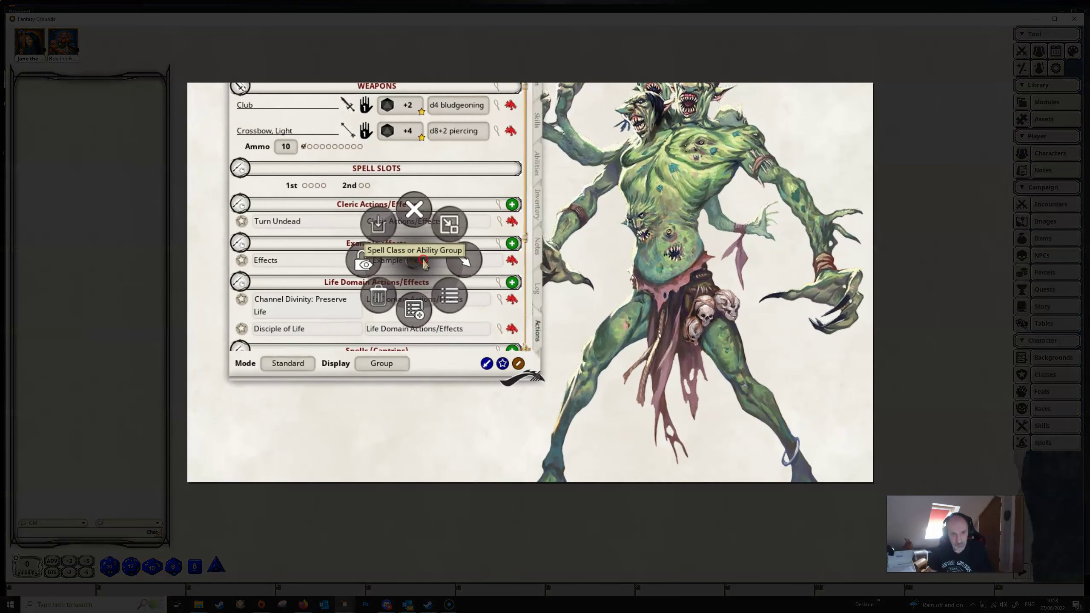
pyautogui.click(465, 263)
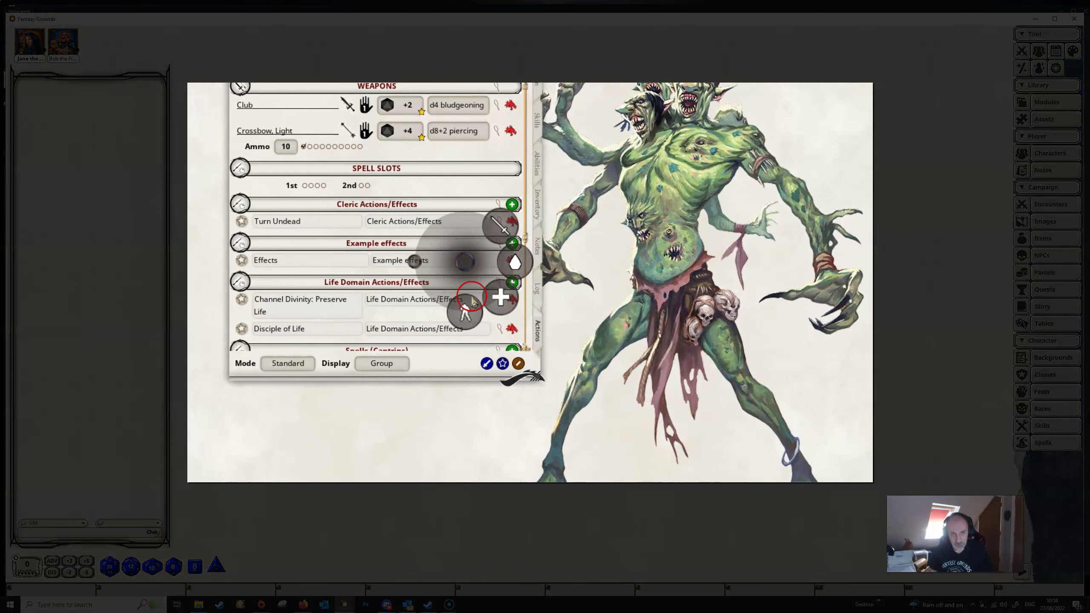
pyautogui.click(465, 311)
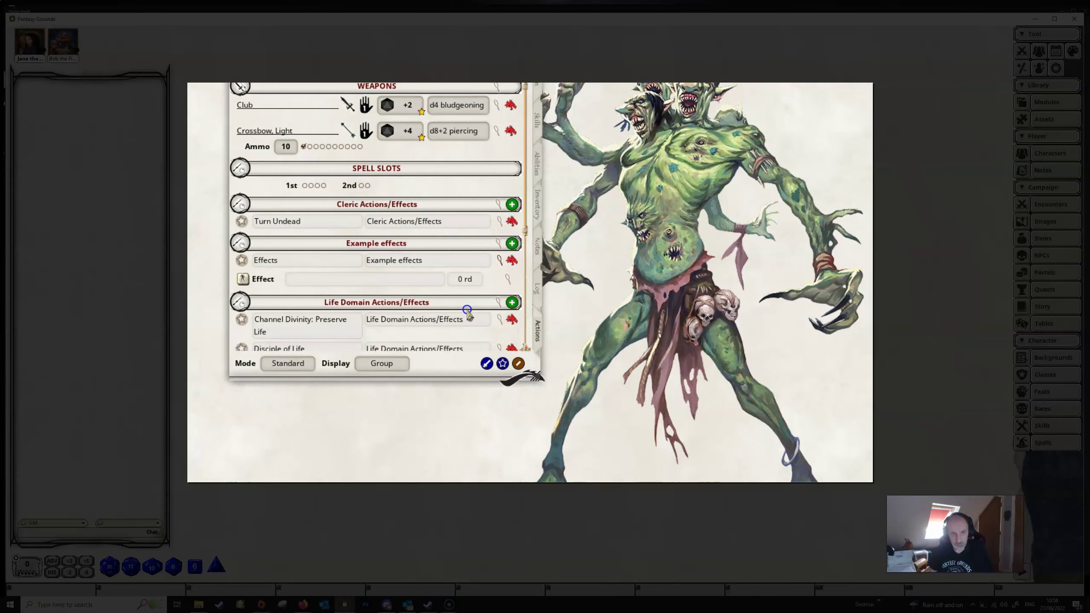
# - Define the new effect as "CHECK: 1d4" with targeting set to Self, and close its details
pyautogui.click(508, 278)
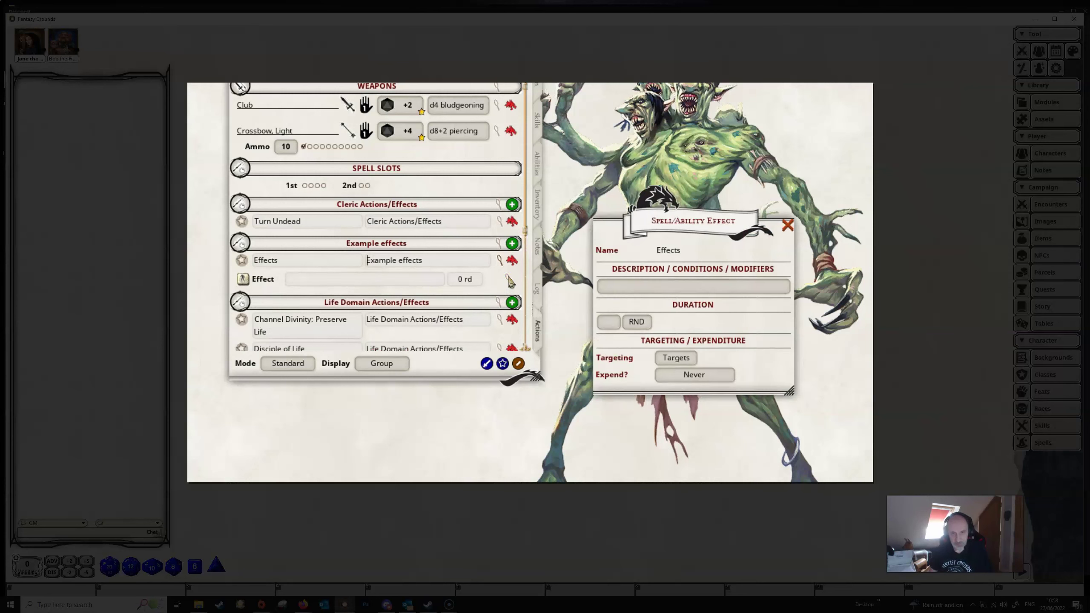
pyautogui.click(659, 289)
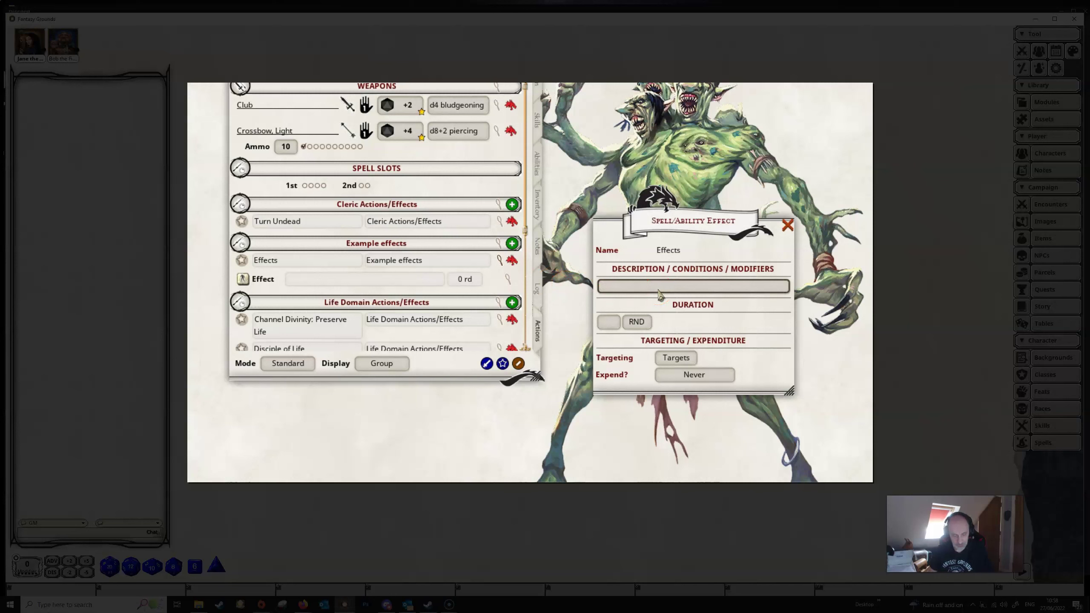
pyautogui.write('CHECK: 1d4')
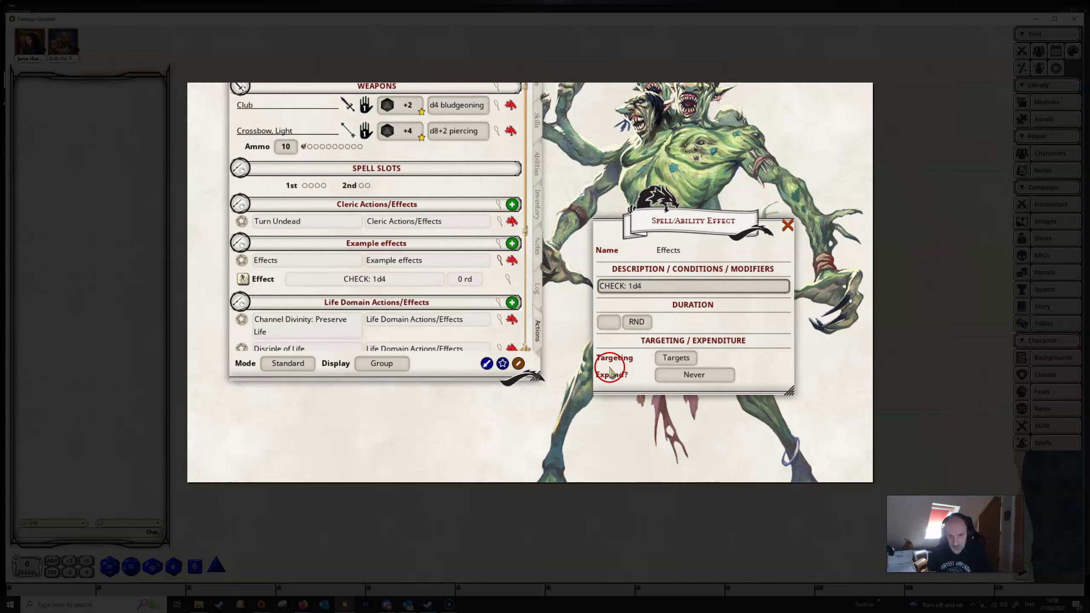
pyautogui.click(679, 359)
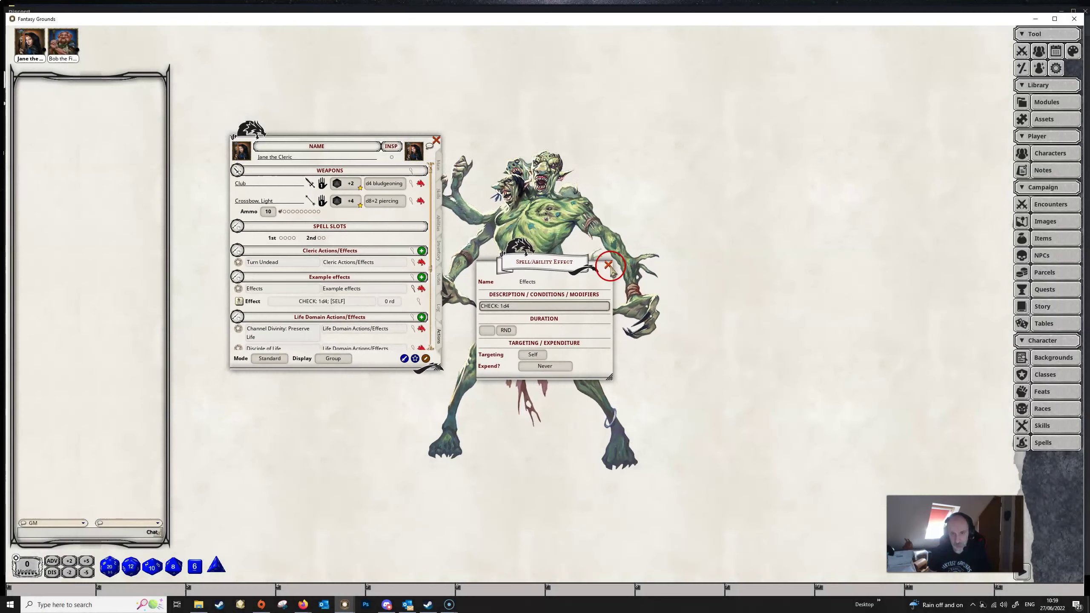
pyautogui.click(787, 225)
# - Open the Combat Tracker beside the character sheet and apply the CHECK: 1d4 effect to Jane the Cleric
pyautogui.click(1021, 51)
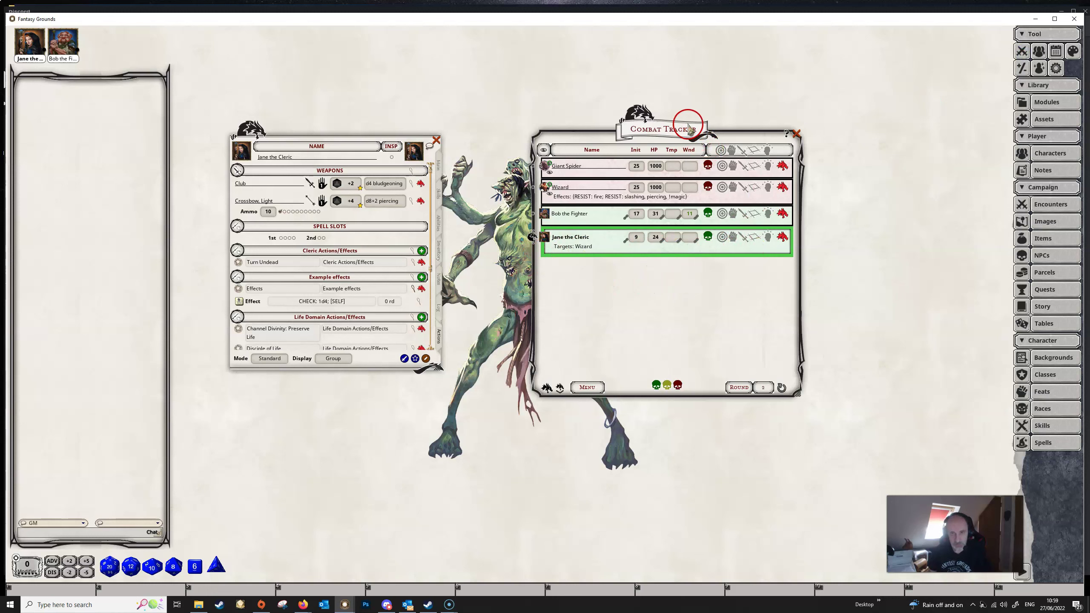
pyautogui.moveTo(687, 129); pyautogui.dragTo(652, 133)
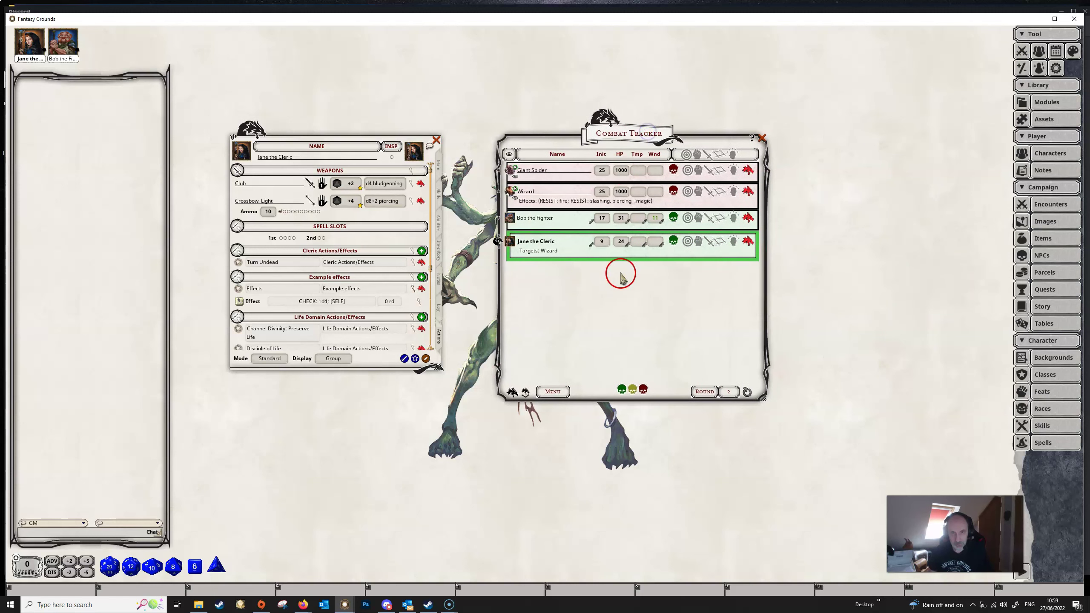
pyautogui.click(239, 301)
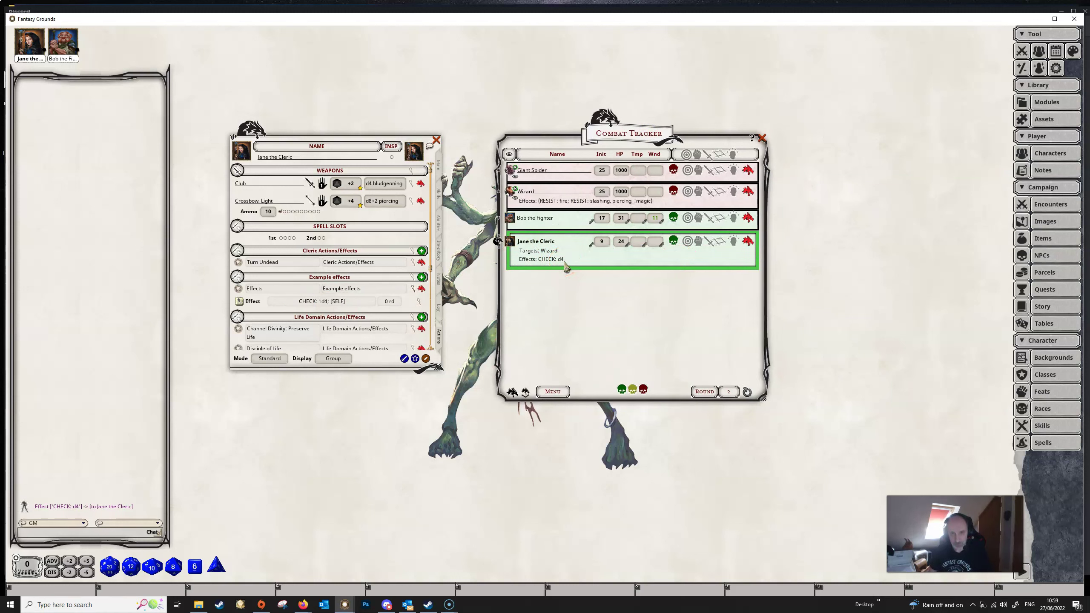
# - Clear Jane the Cleric's targets in the Combat Tracker
pyautogui.click(688, 241)
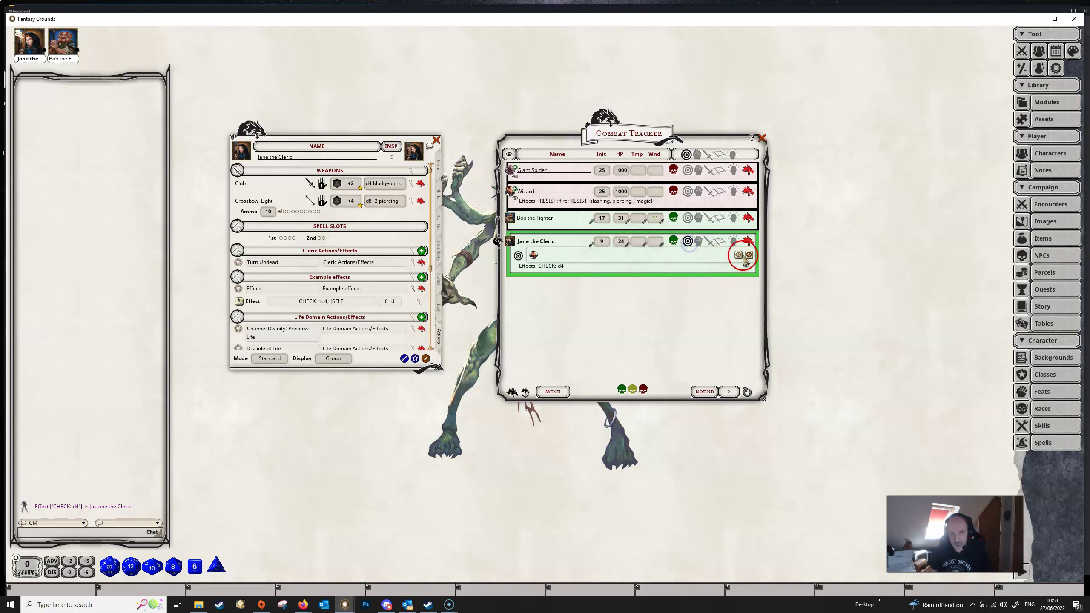
pyautogui.click(748, 255)
pyautogui.click(605, 260)
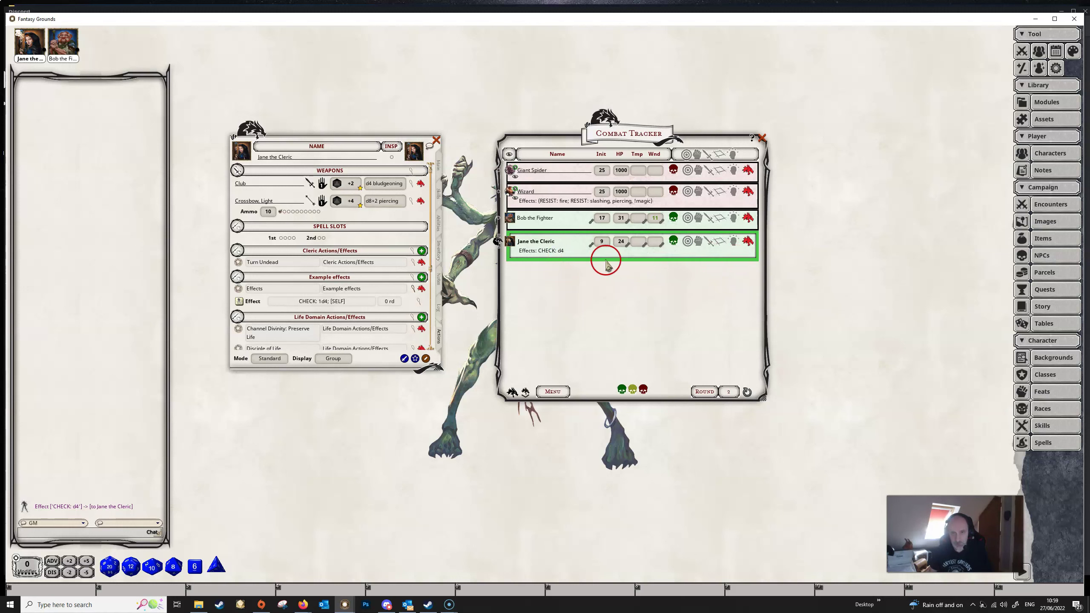
pyautogui.moveTo(606, 260)
pyautogui.mouseDown()
pyautogui.moveTo(530, 262)
pyautogui.moveTo(453, 196)
pyautogui.mouseUp()
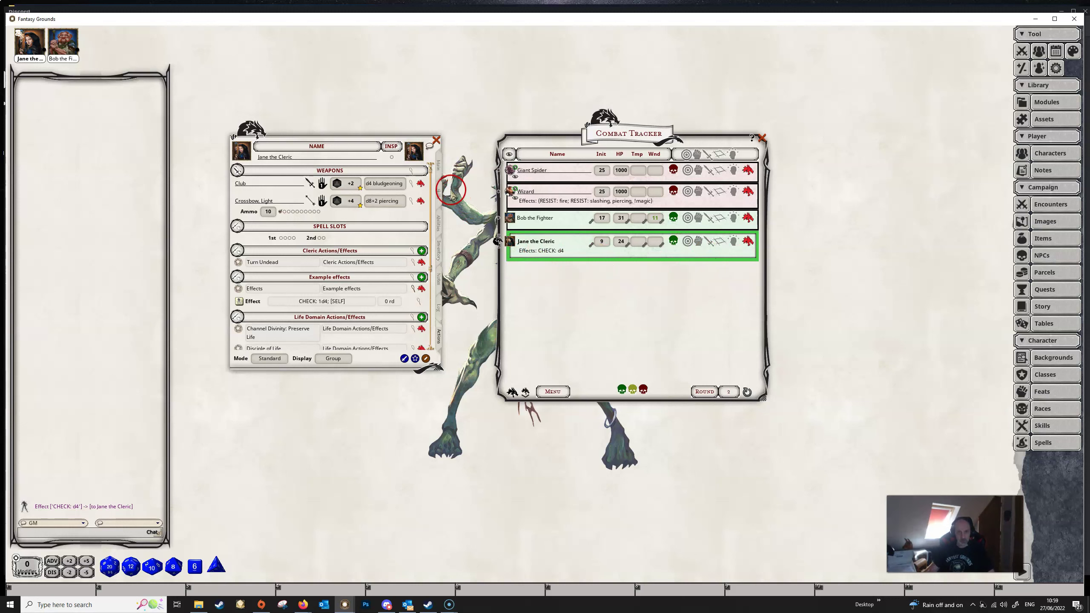
# - Roll Jane the Cleric's Strength check, Dexterity check and initiative with the general CHECK effect active
pyautogui.click(438, 167)
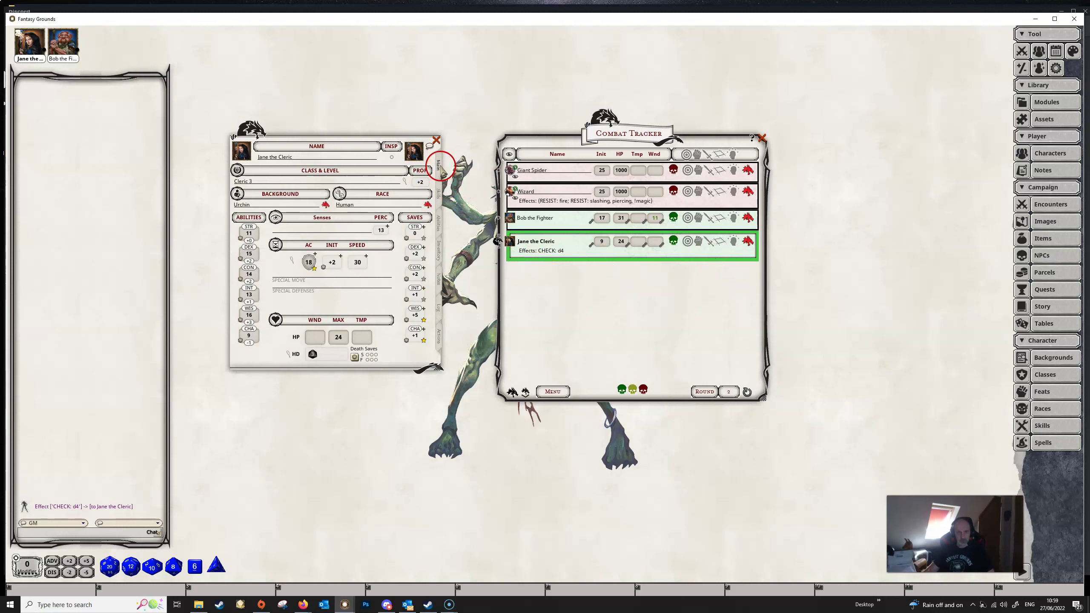
pyautogui.doubleClick(248, 235)
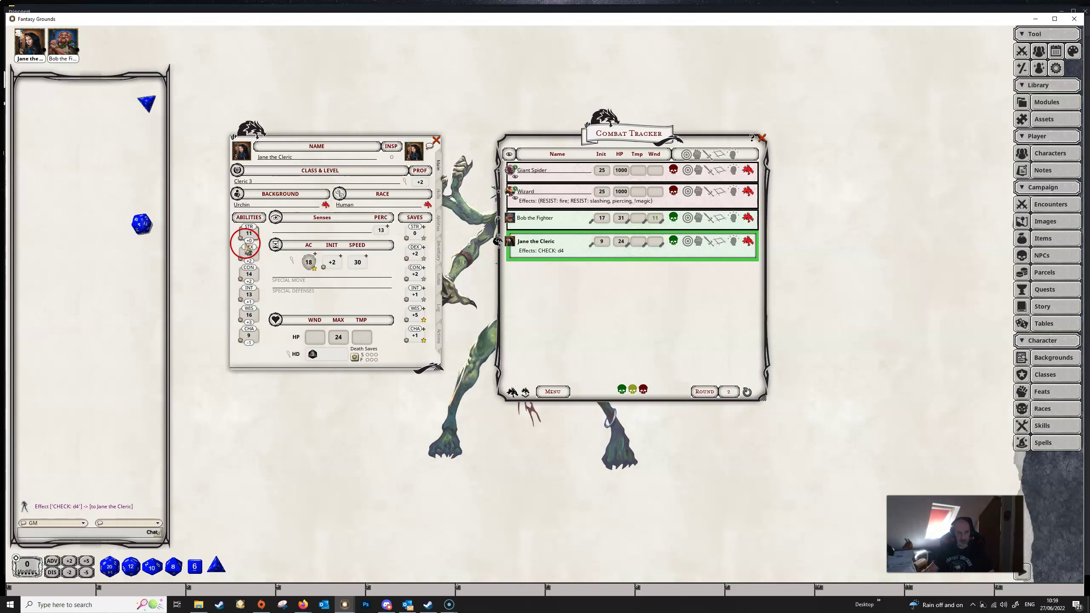
pyautogui.doubleClick(246, 254)
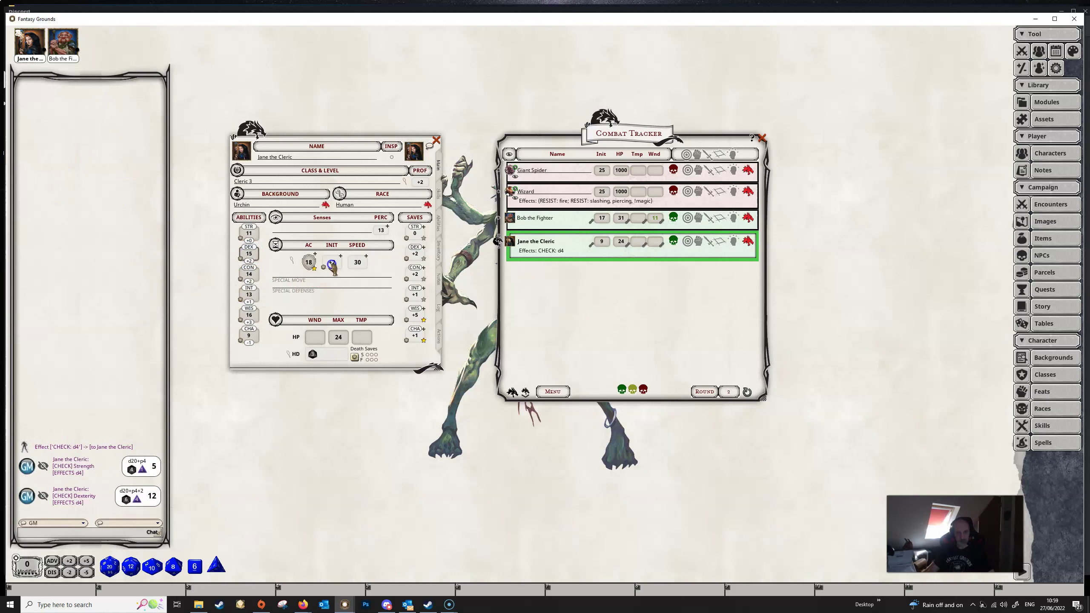
pyautogui.doubleClick(332, 264)
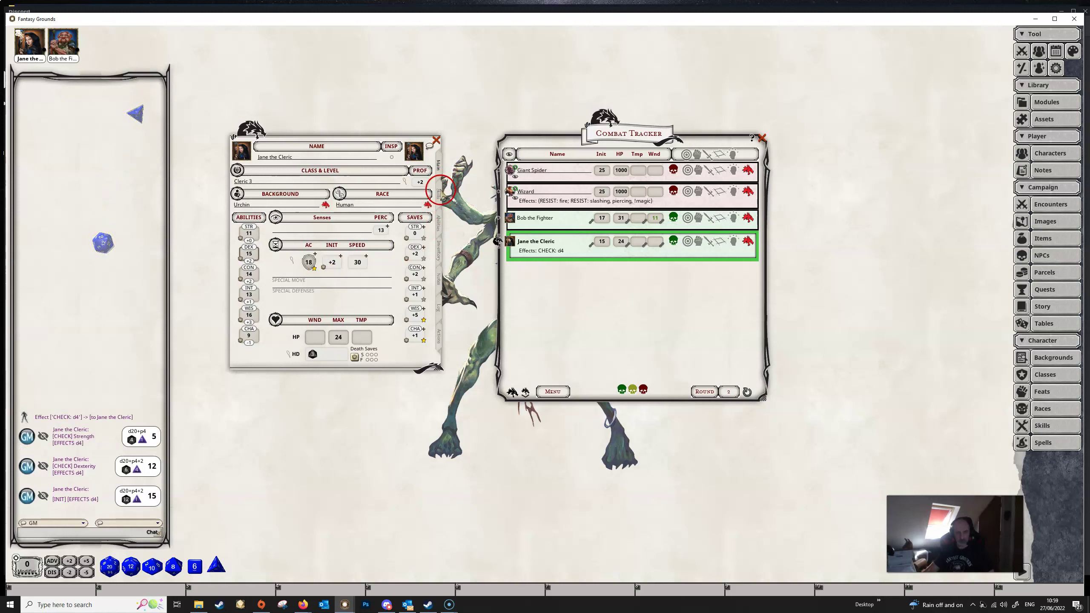
# - Roll Jane the Cleric's Intimidation and Nature skill checks, plus a Club attack for comparison
pyautogui.click(440, 191)
pyautogui.doubleClick(399, 244)
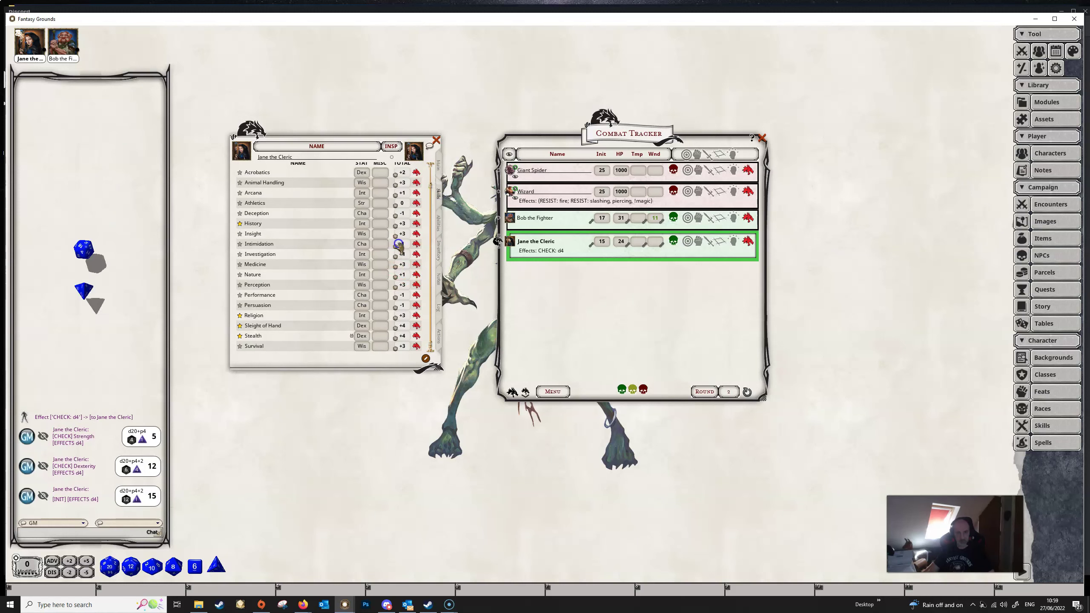
pyautogui.doubleClick(400, 275)
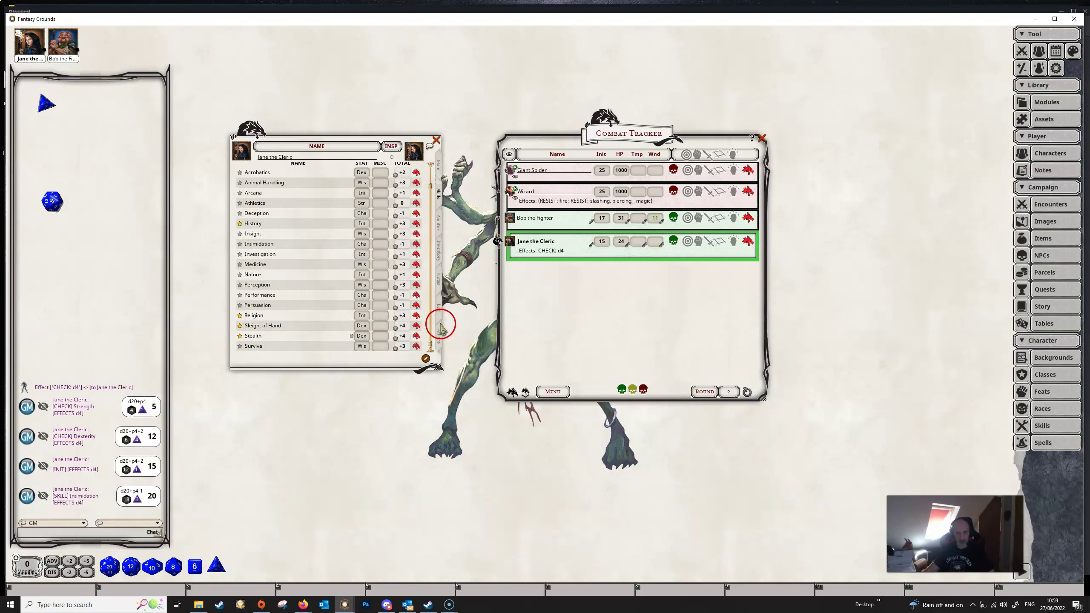
pyautogui.click(440, 331)
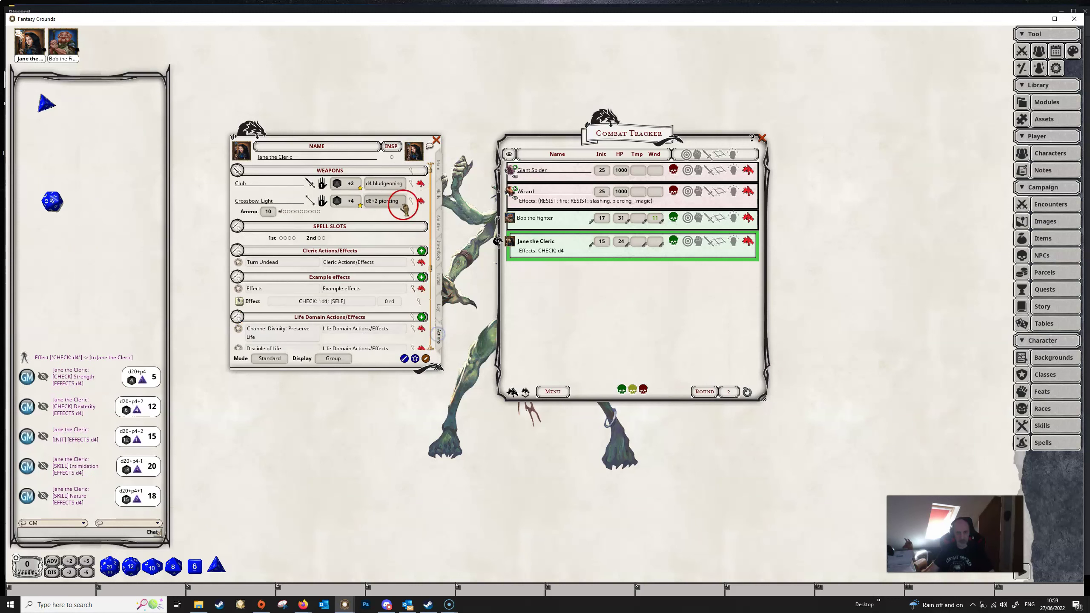
pyautogui.doubleClick(348, 184)
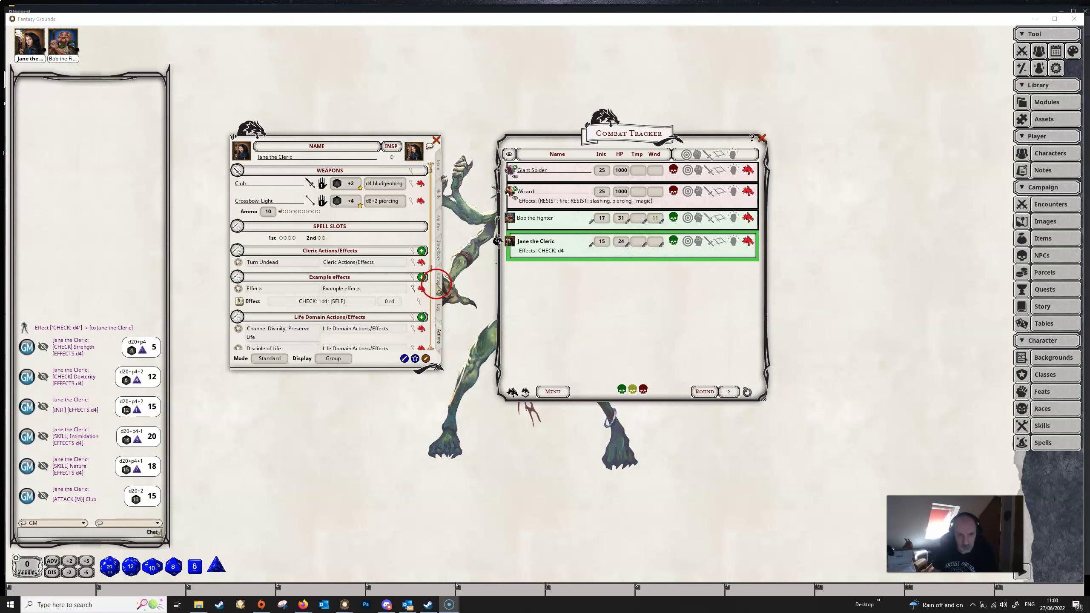
# - Restrict the example effect to Dexterity by changing its description to "CHECK: 1d4, dexterity", and close its details
pyautogui.click(420, 302)
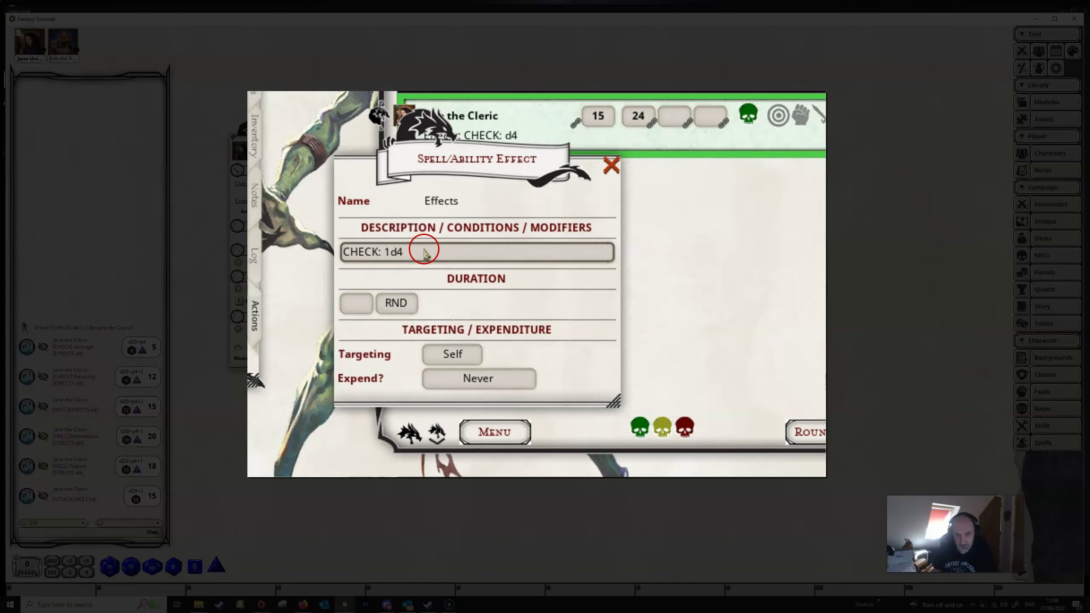
pyautogui.click(424, 253)
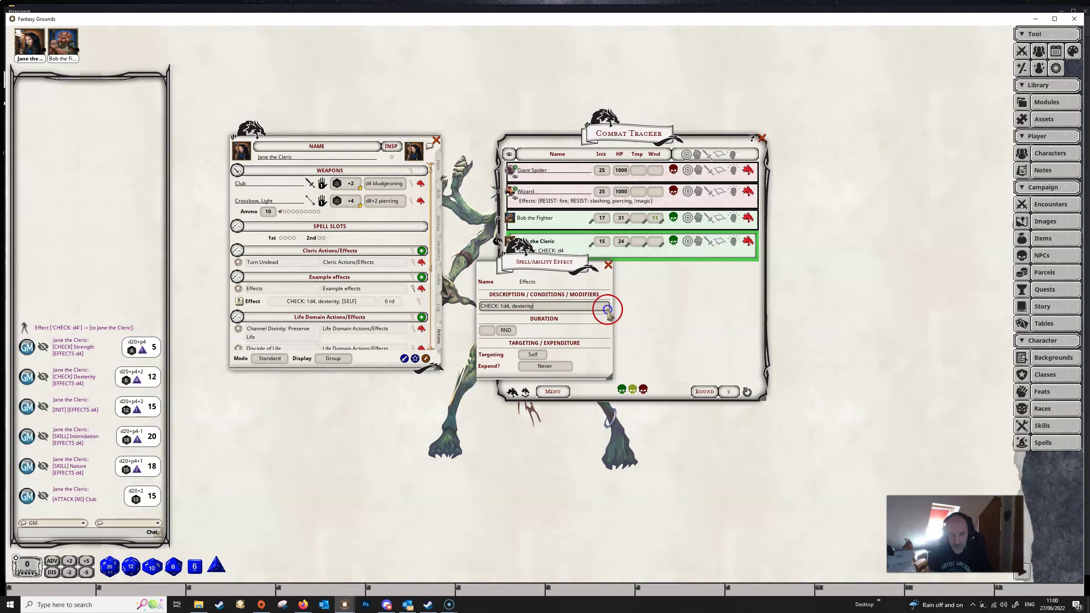
pyautogui.click(609, 267)
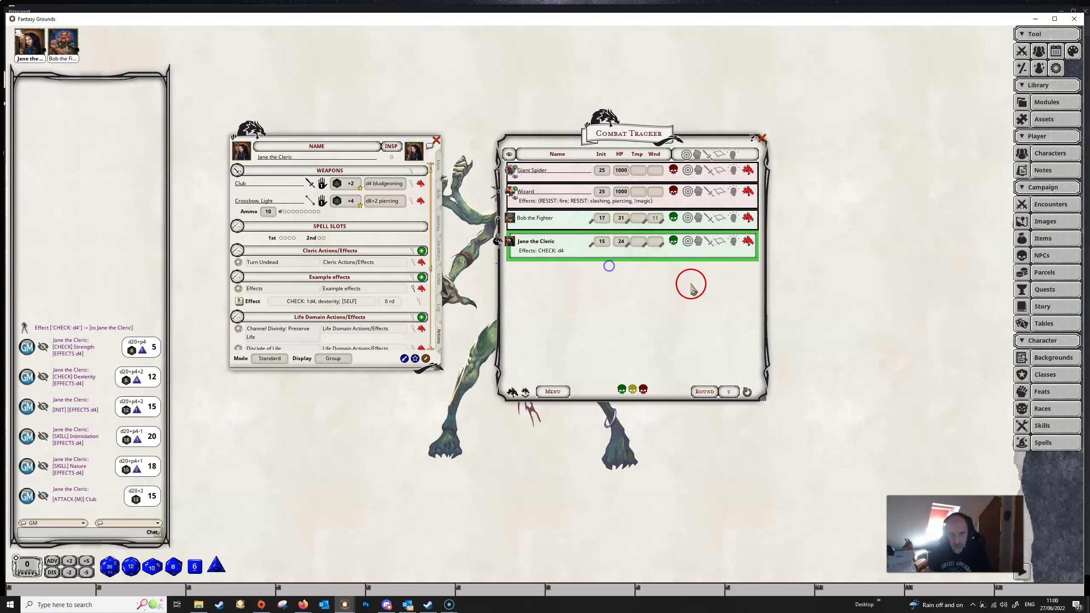
# - Replace Jane the Cleric's active CHECK: d4 effect in the Combat Tracker with the dexterity version
pyautogui.click(733, 241)
pyautogui.click(747, 255)
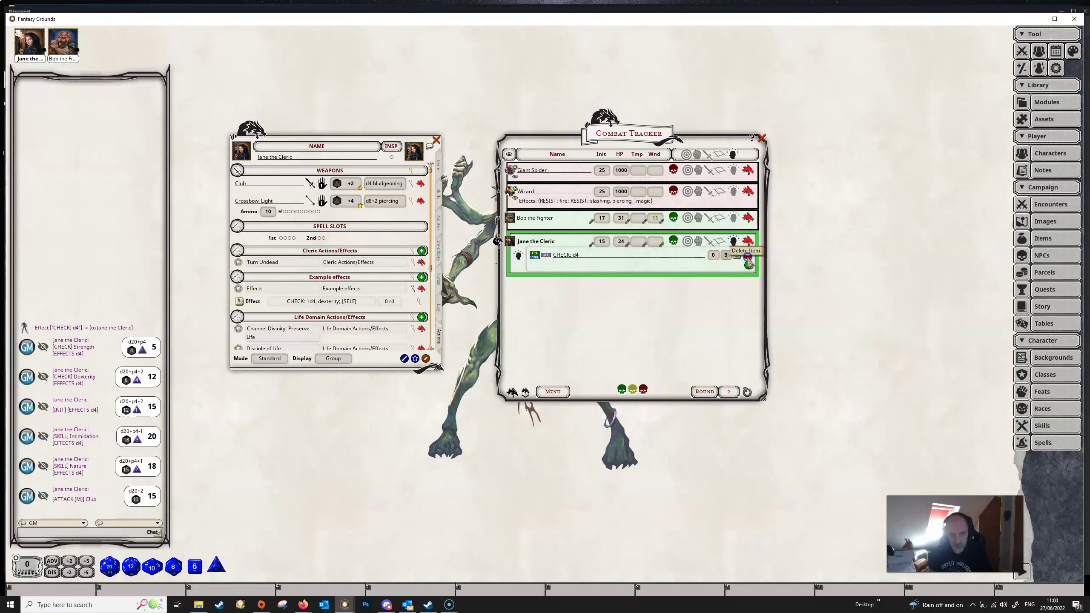
pyautogui.click(239, 301)
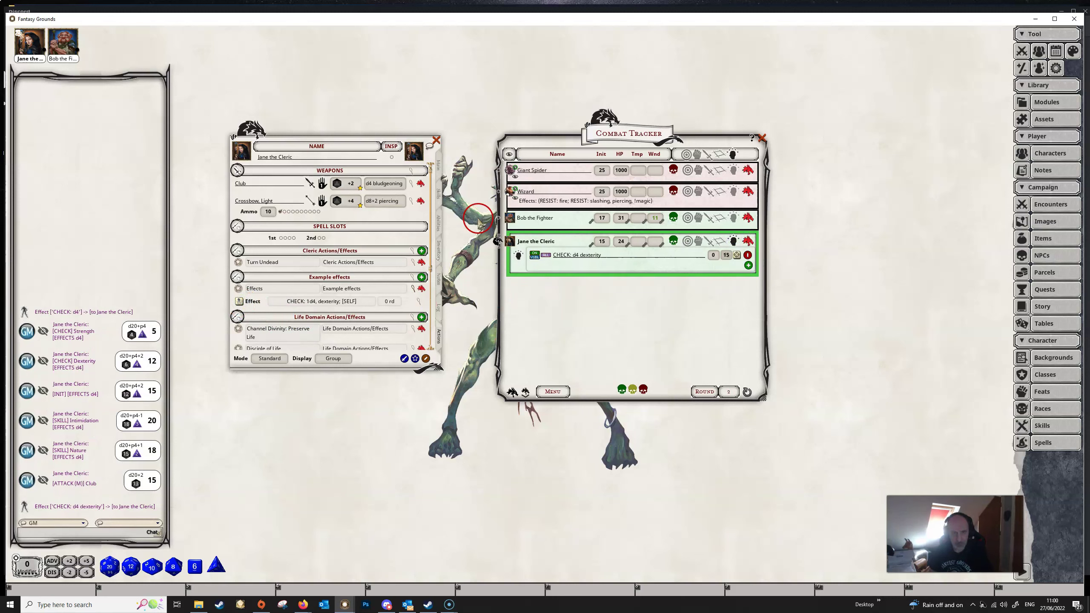
# - Roll Jane the Cleric's Dexterity check and initiative with the dexterity-only effect active
pyautogui.click(437, 165)
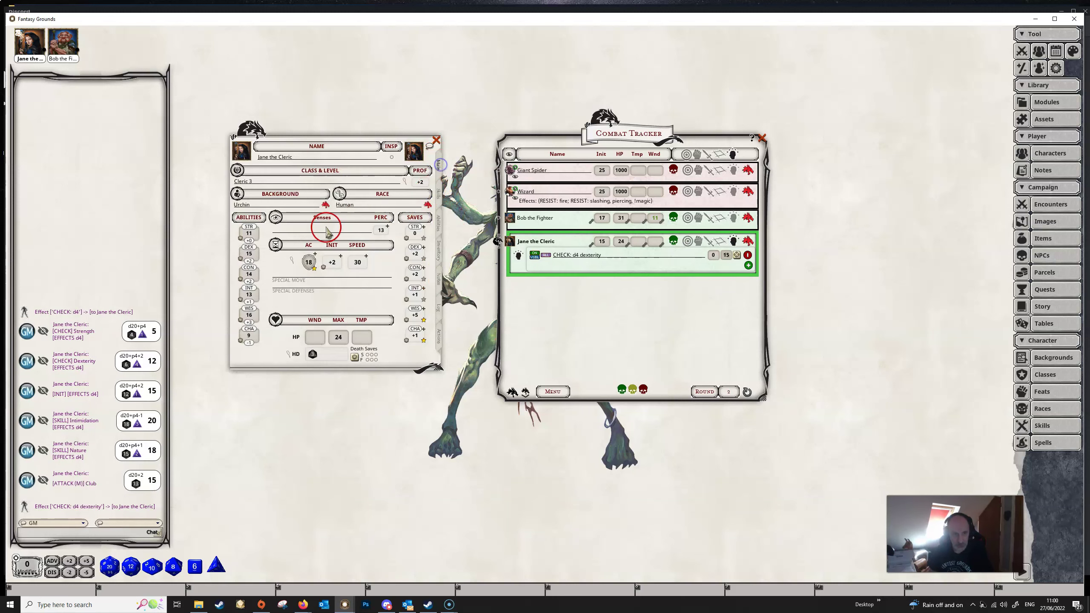
pyautogui.doubleClick(250, 255)
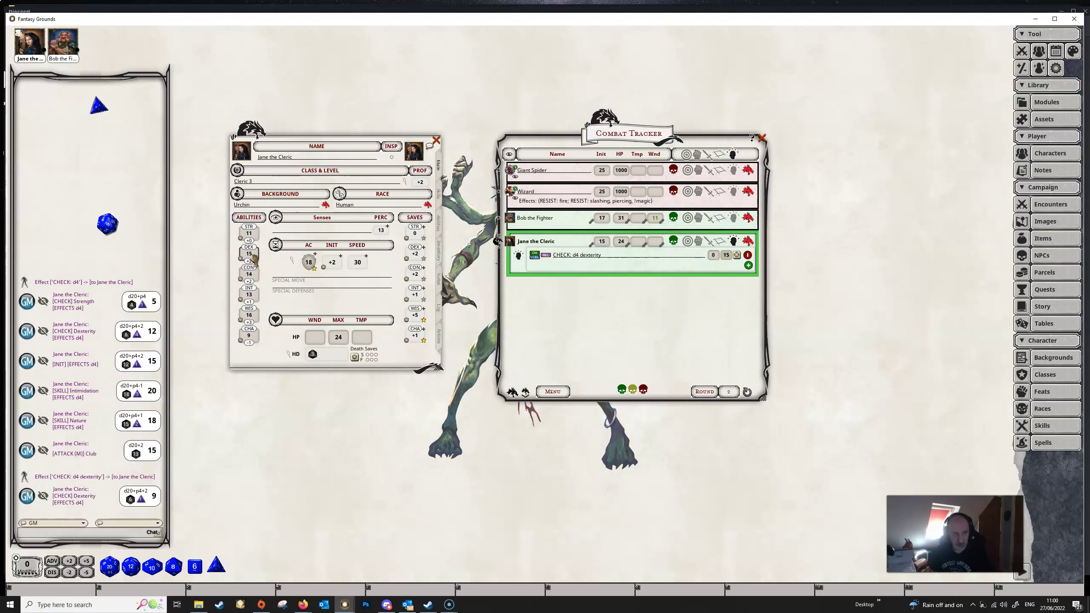
pyautogui.click(254, 257)
pyautogui.click(331, 264)
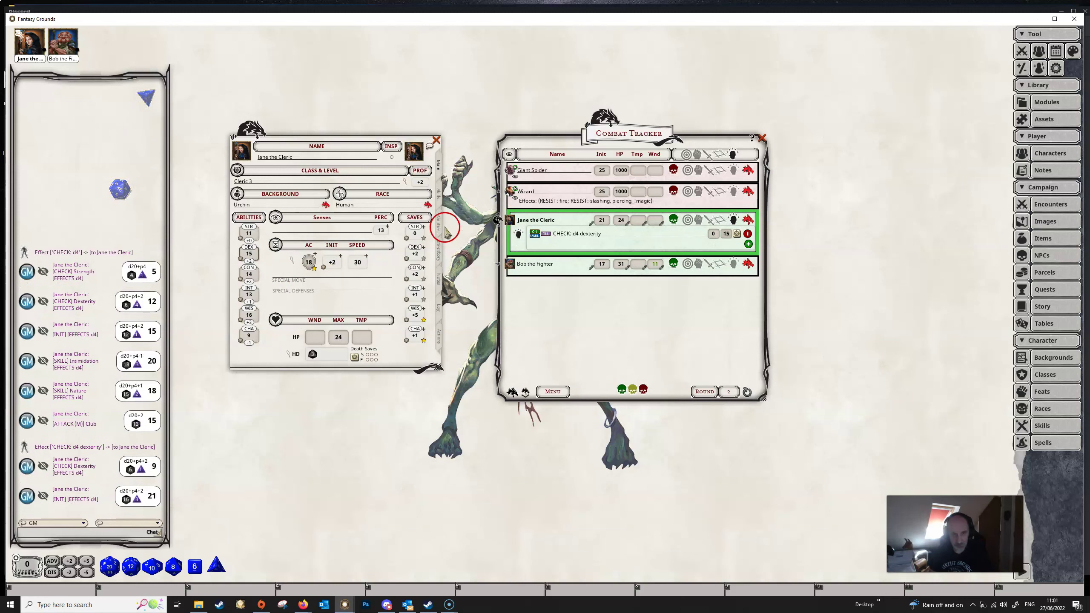
# - Roll Jane the Cleric's Acrobatics skill check with the dexterity-only effect active
pyautogui.click(439, 197)
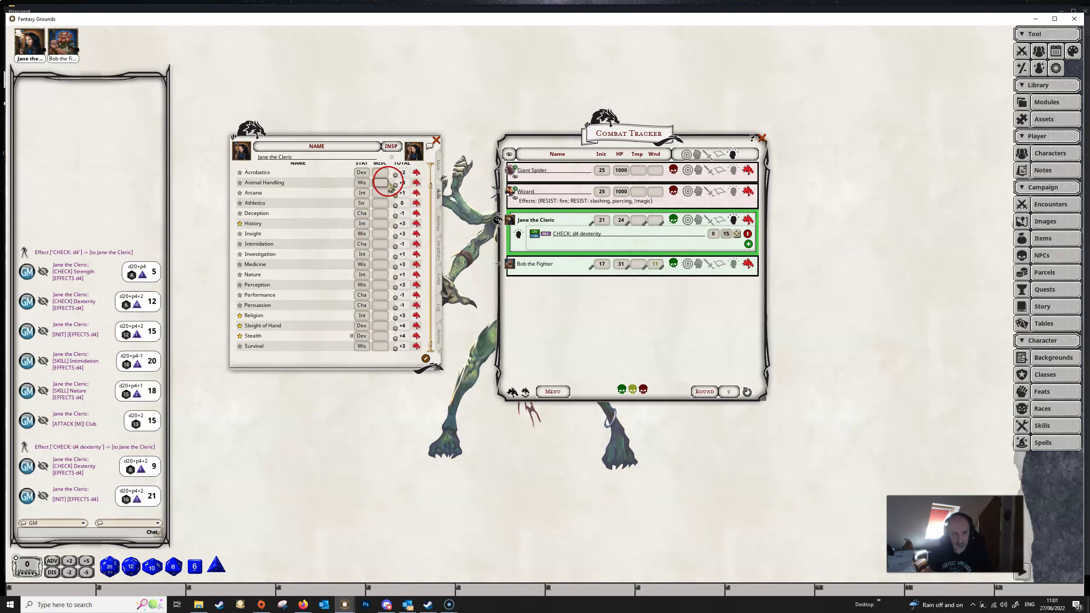
pyautogui.doubleClick(400, 173)
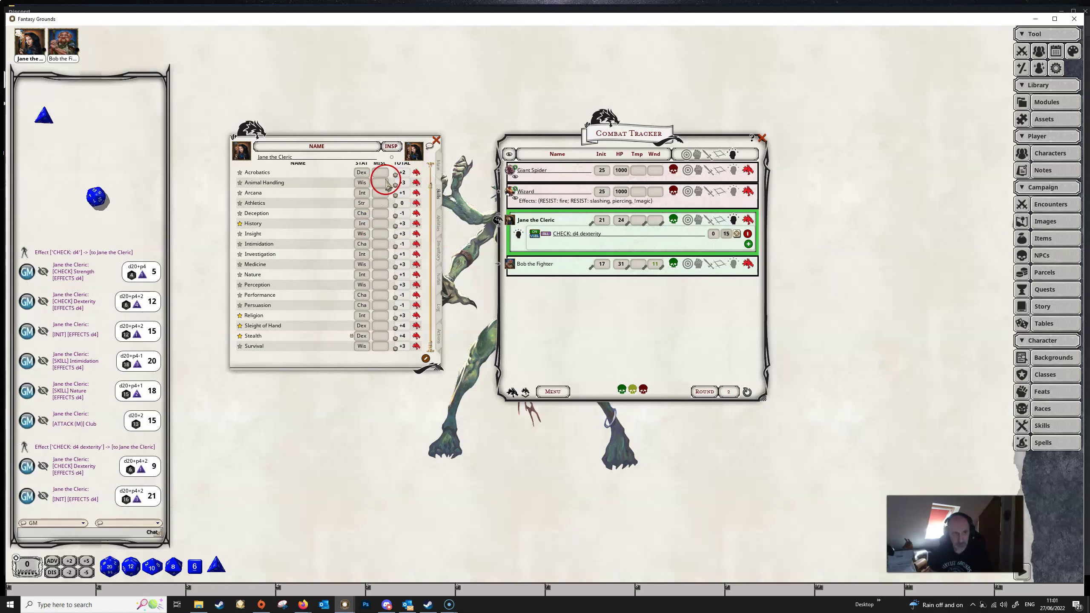
# - Roll Jane the Cleric's History skill check and Constitution check with the dexterity-only effect active
pyautogui.doubleClick(402, 224)
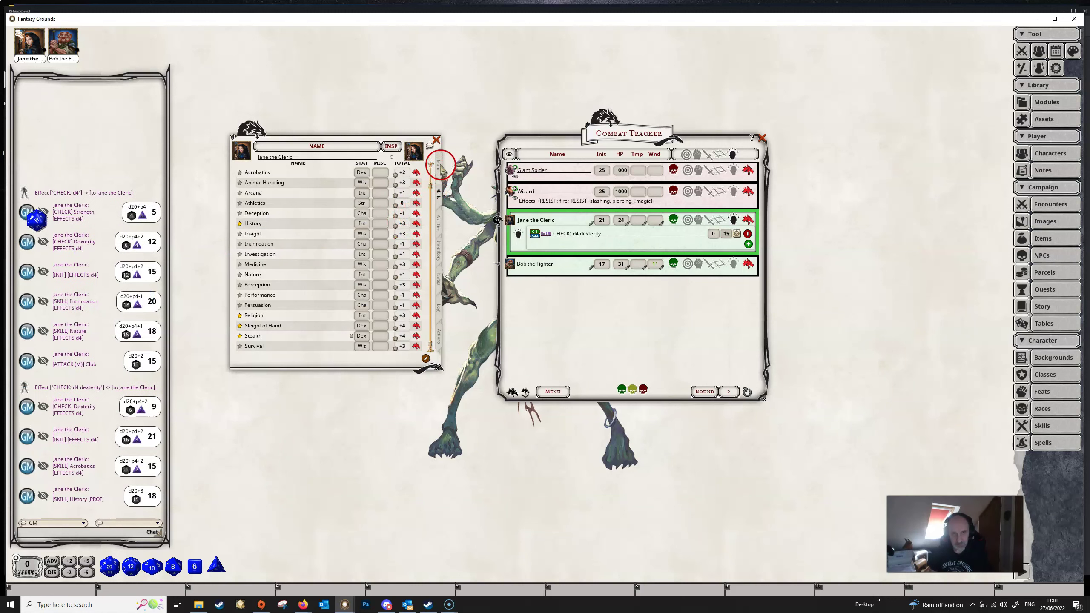
pyautogui.click(441, 167)
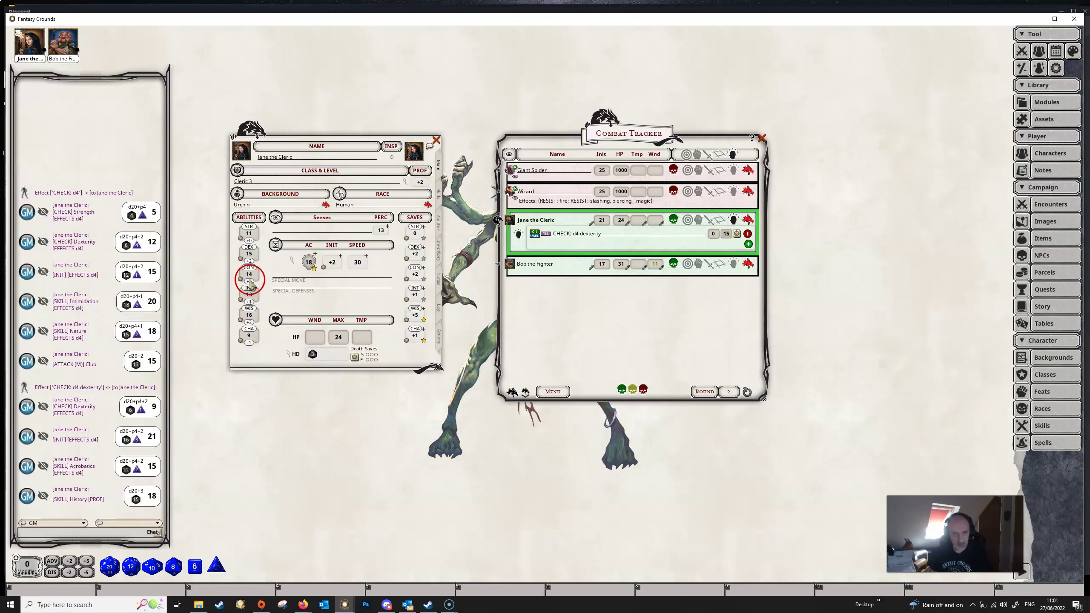
pyautogui.doubleClick(250, 280)
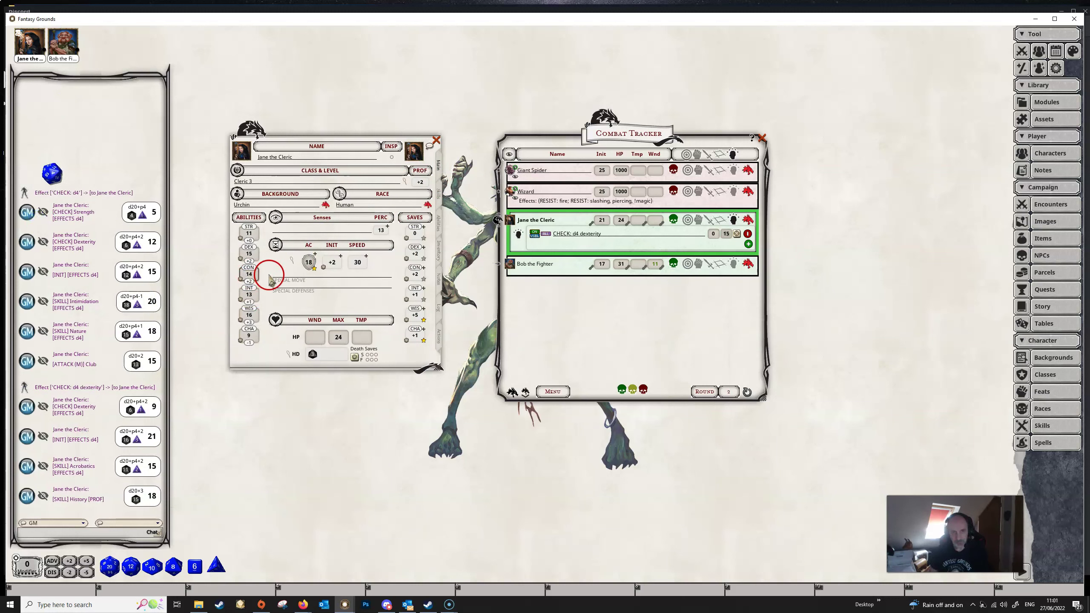
pyautogui.doubleClick(328, 266)
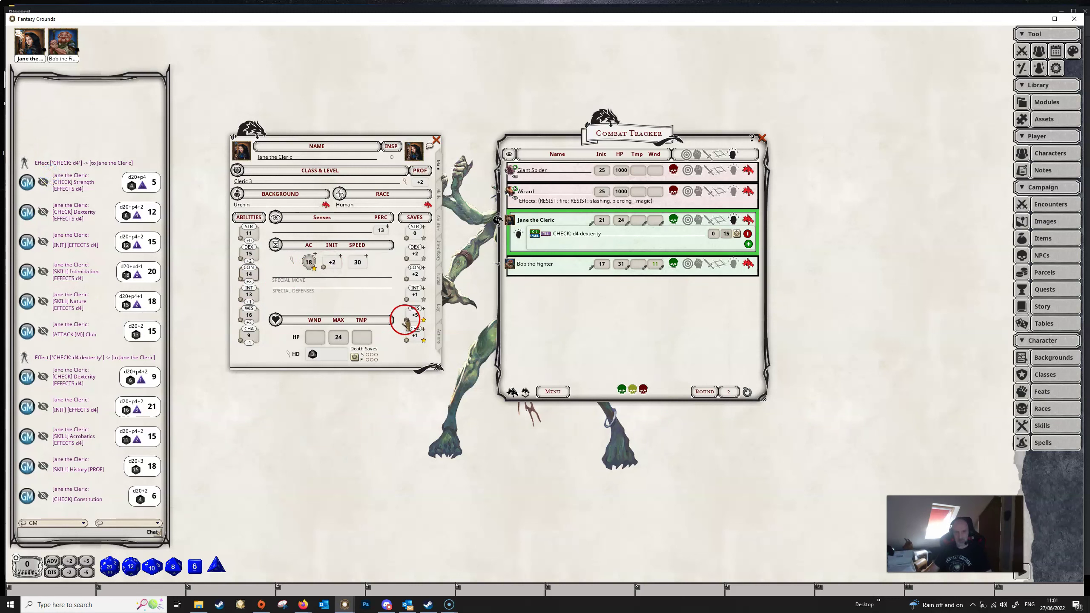
# - Extend the example effect's description to "CHECK: 1d4, dexterity, charisma" and replace Jane the Cleric's active effect with this version
pyautogui.click(439, 337)
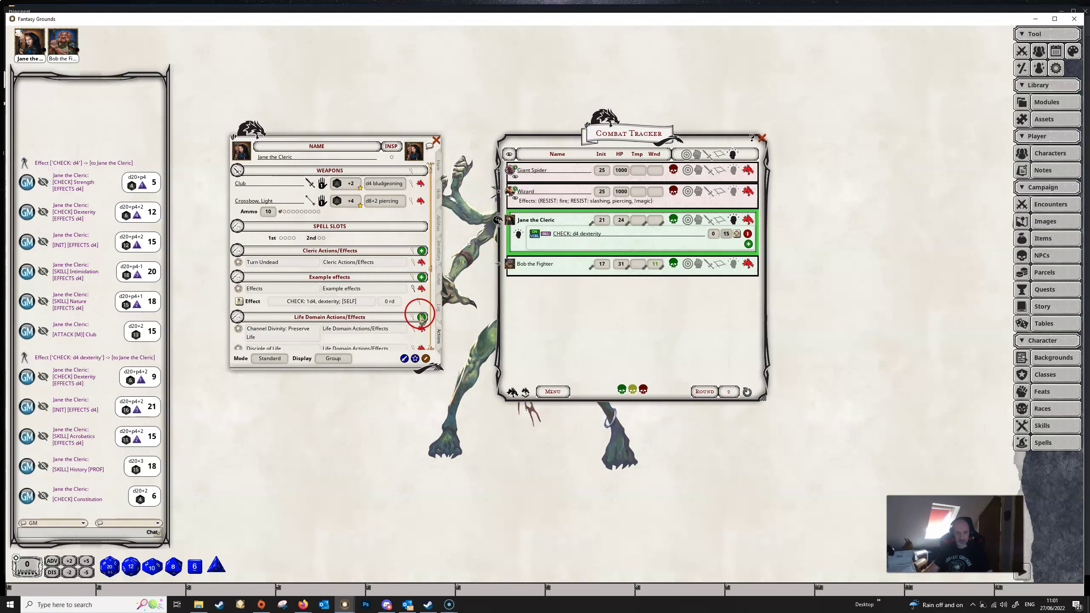
pyautogui.click(421, 301)
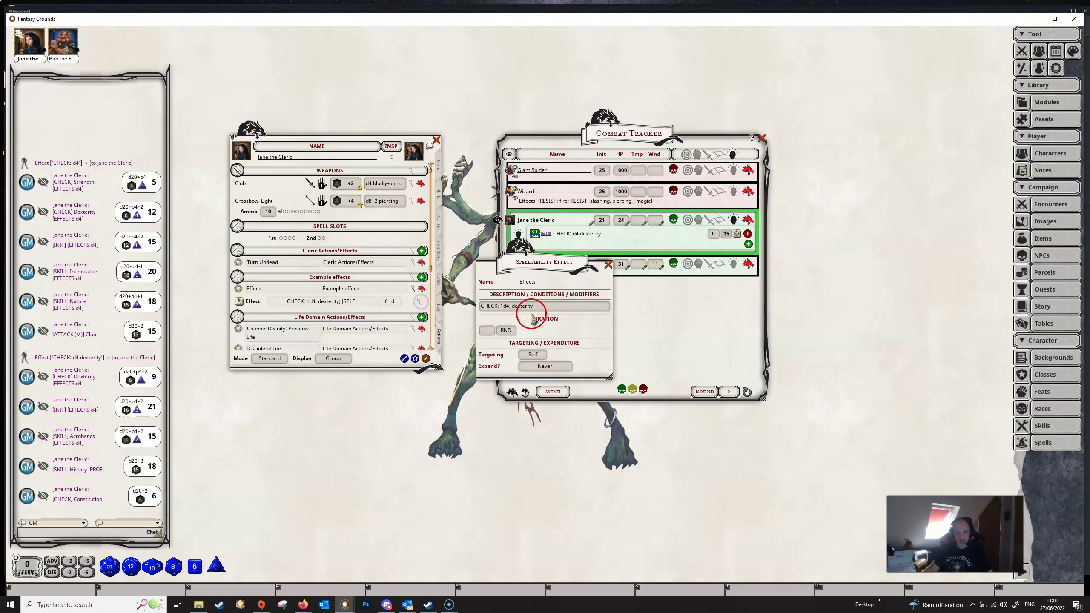
pyautogui.write(', ')
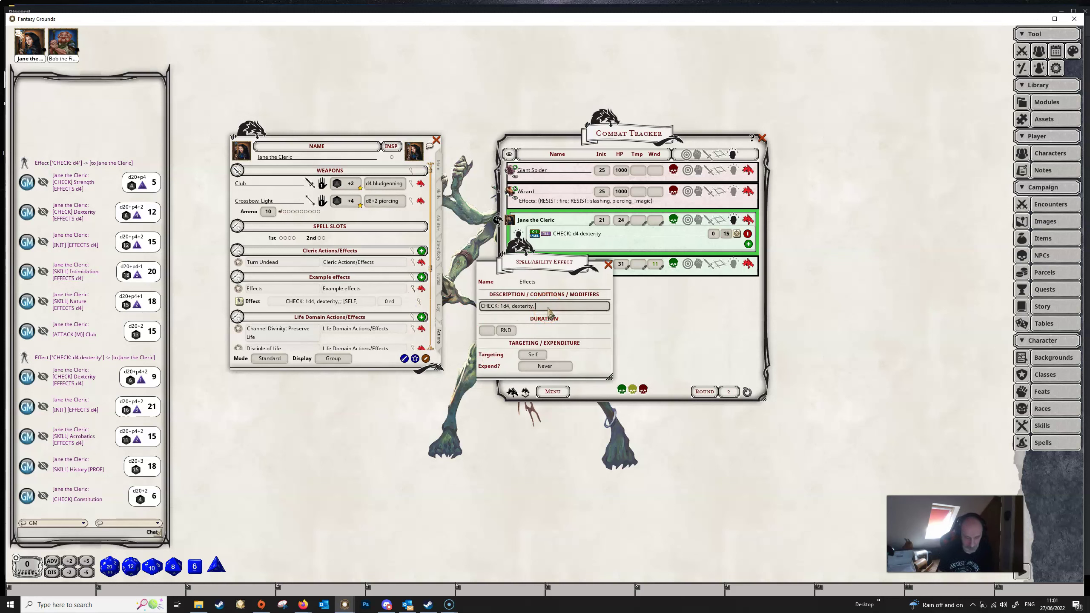
pyautogui.write('charisma')
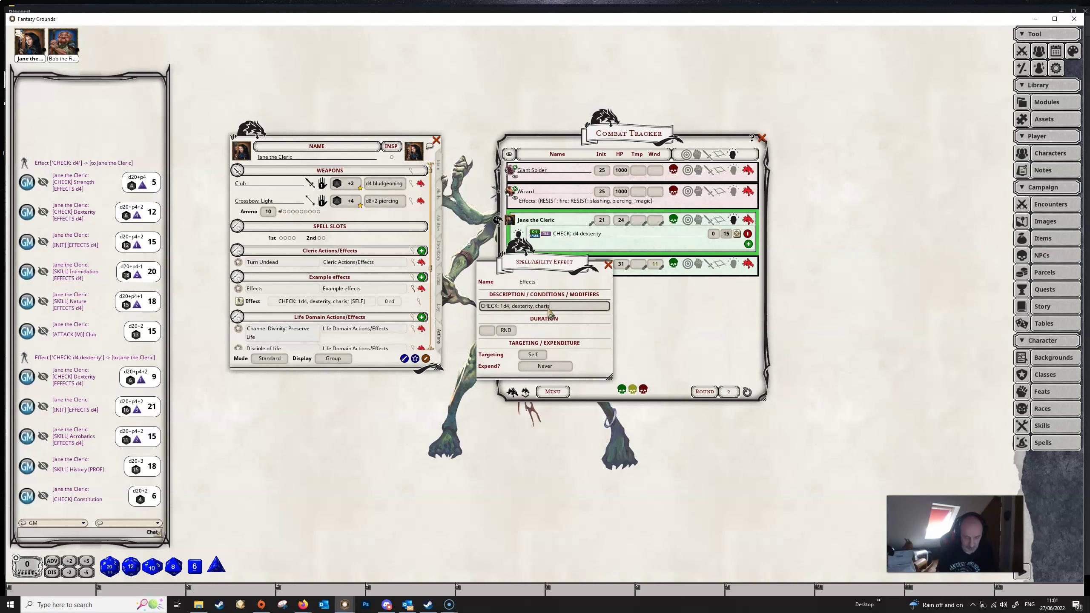
pyautogui.click(570, 318)
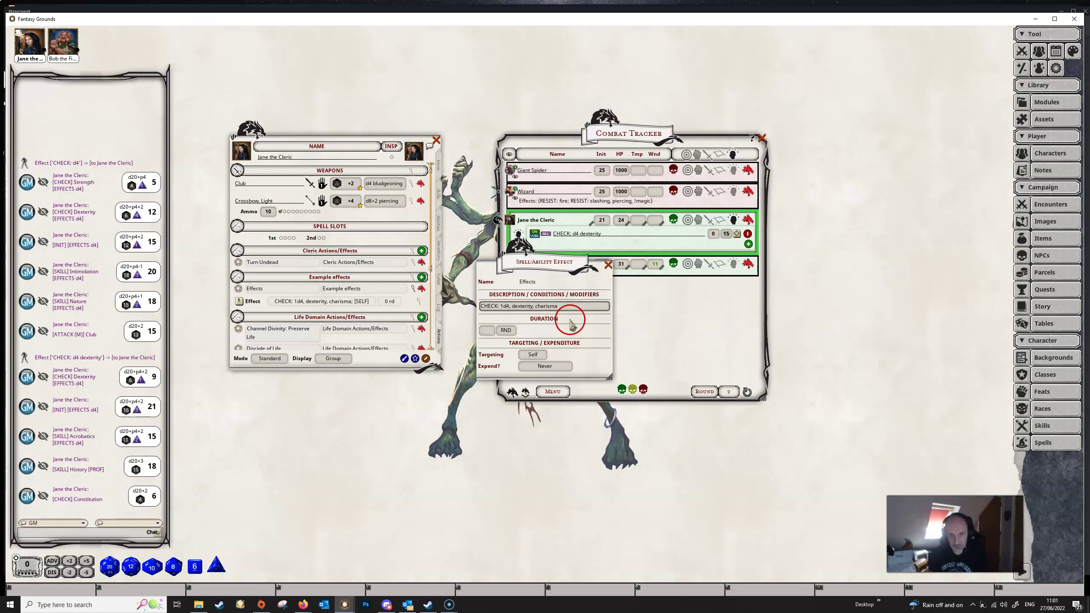
pyautogui.click(609, 269)
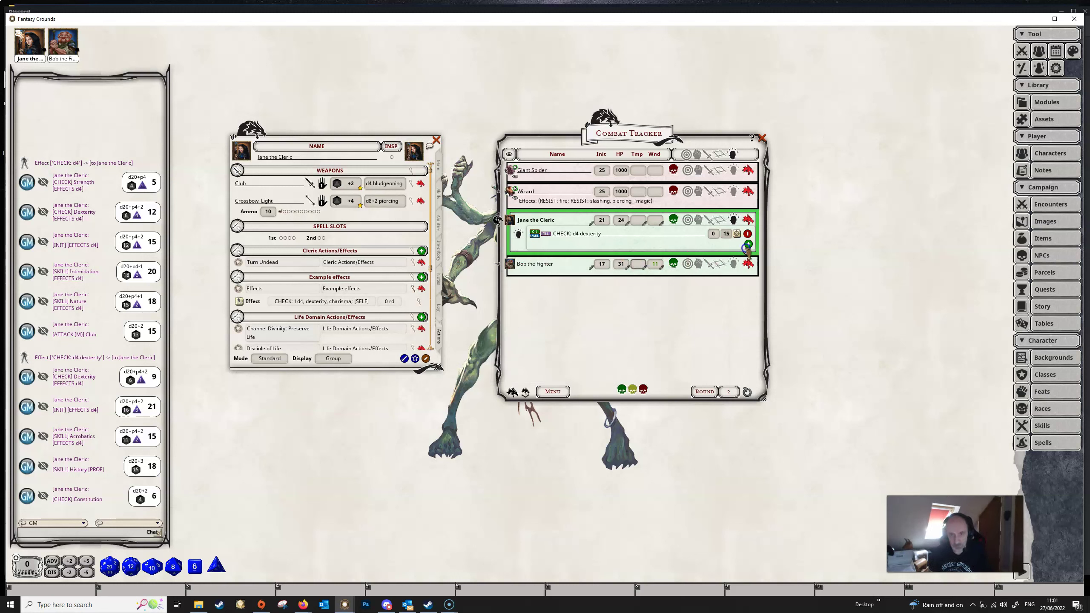
pyautogui.click(748, 235)
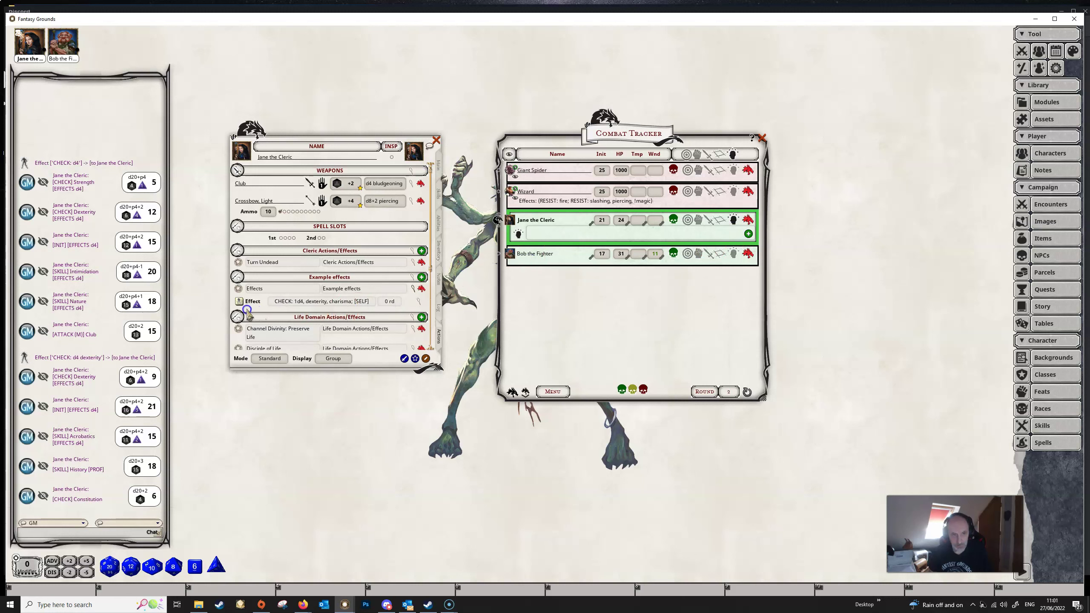
pyautogui.click(239, 301)
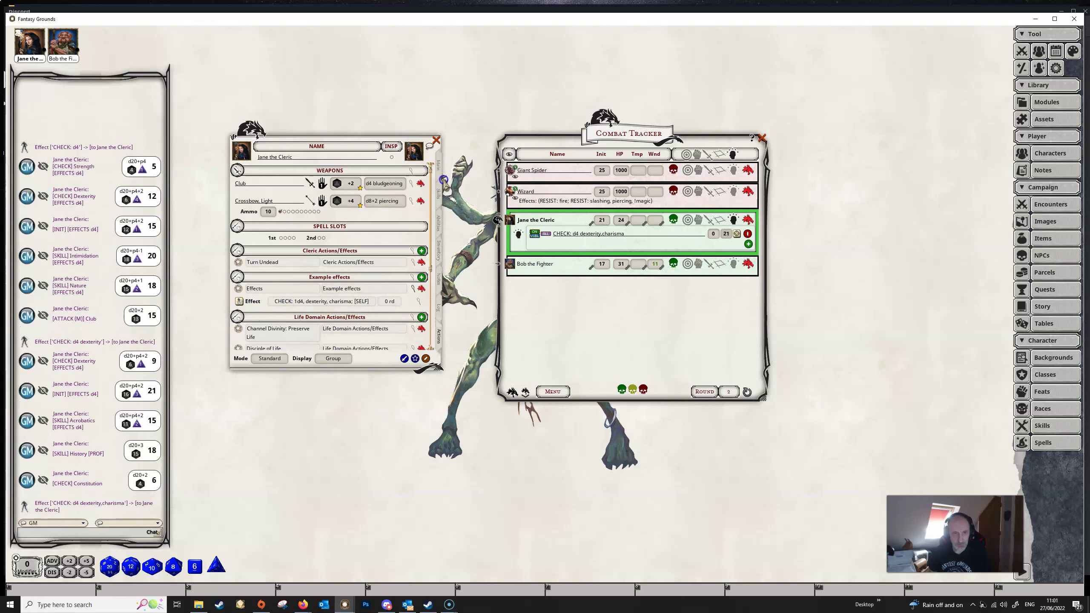
# - Roll Jane the Cleric's Charisma check and her Persuasion, Performance and Medicine skills with the dexterity and charisma effect active
pyautogui.click(440, 168)
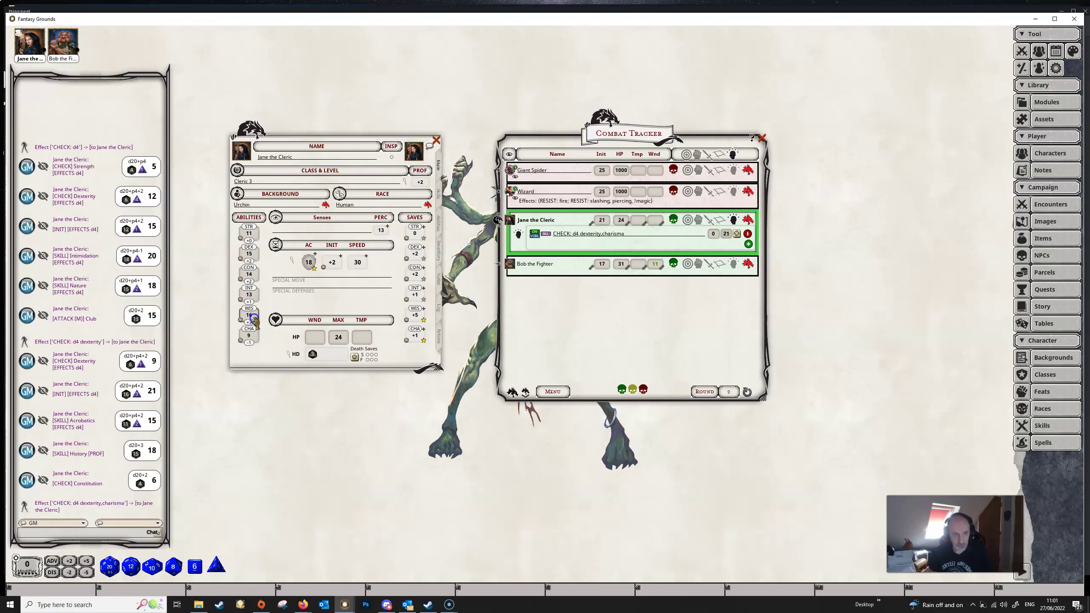
pyautogui.doubleClick(252, 336)
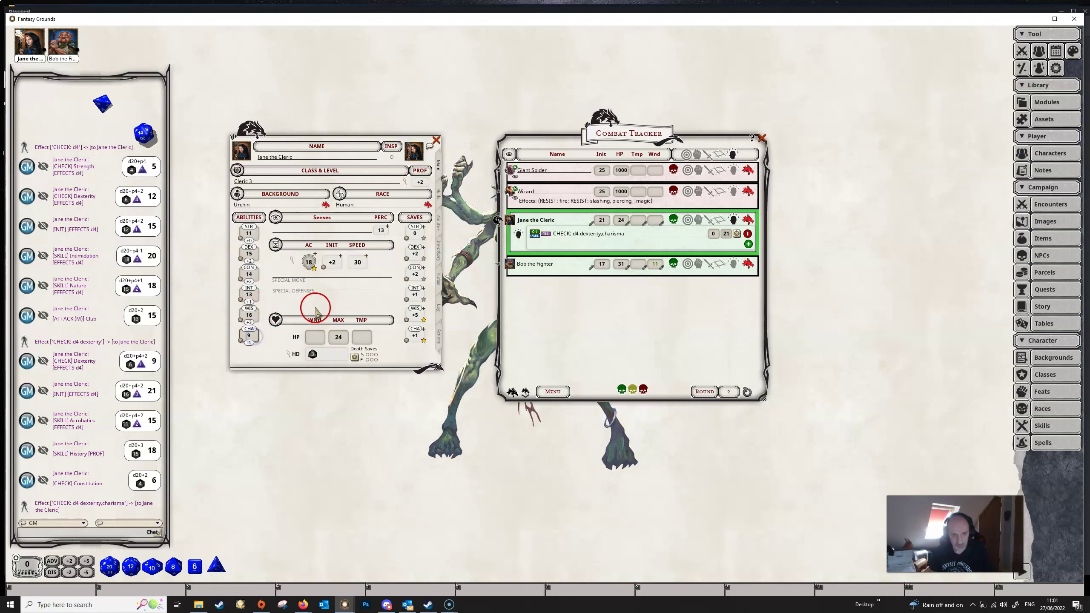
pyautogui.click(439, 204)
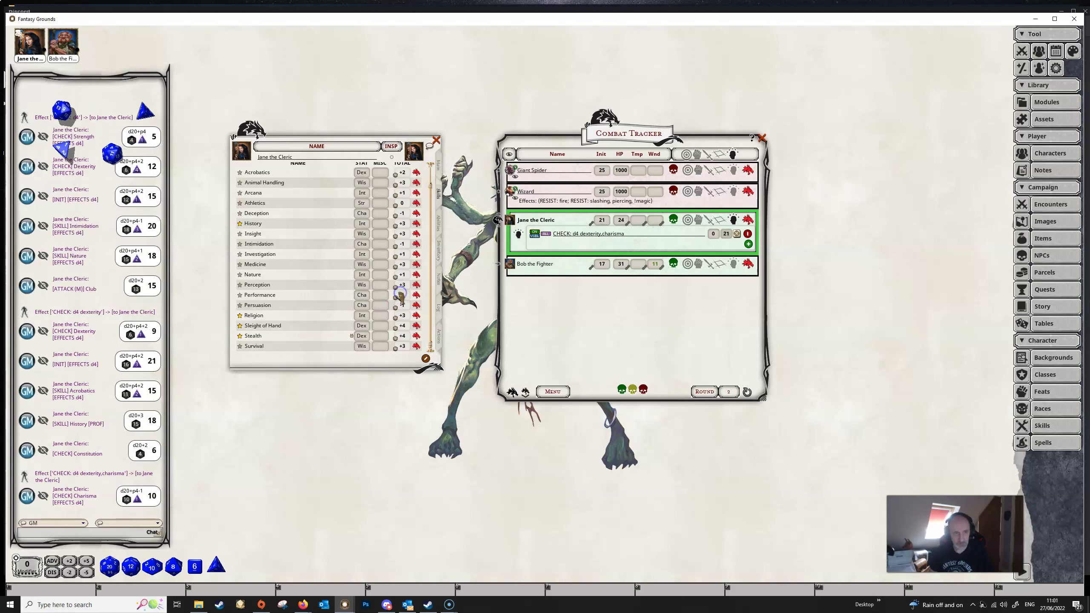
pyautogui.click(327, 291)
pyautogui.click(394, 269)
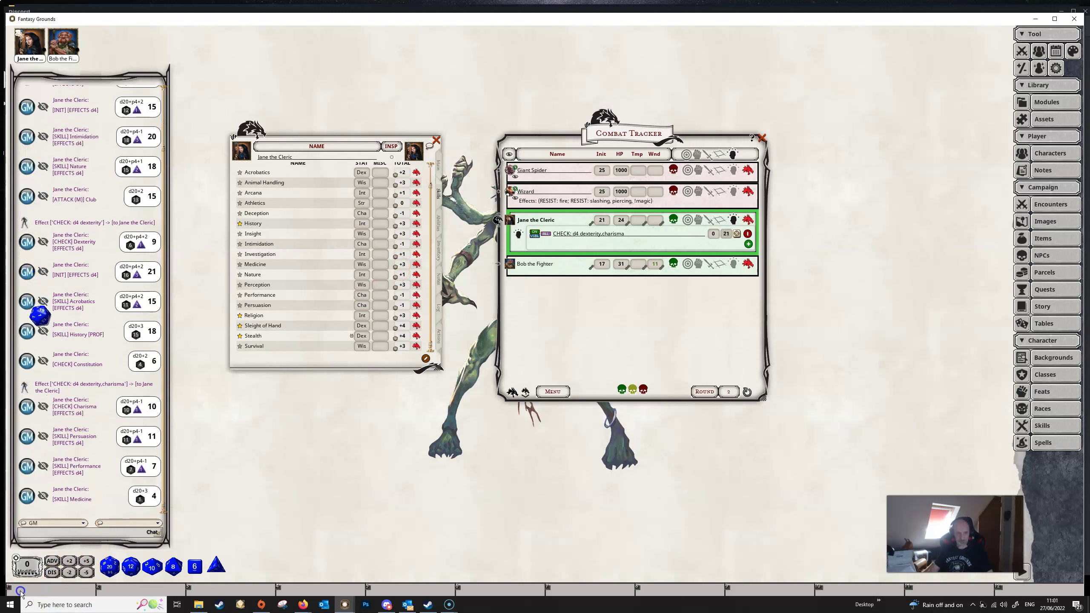
# - Replace the example effect's description with "STR: 4"
pyautogui.moveTo(554, 268); pyautogui.dragTo(613, 243)
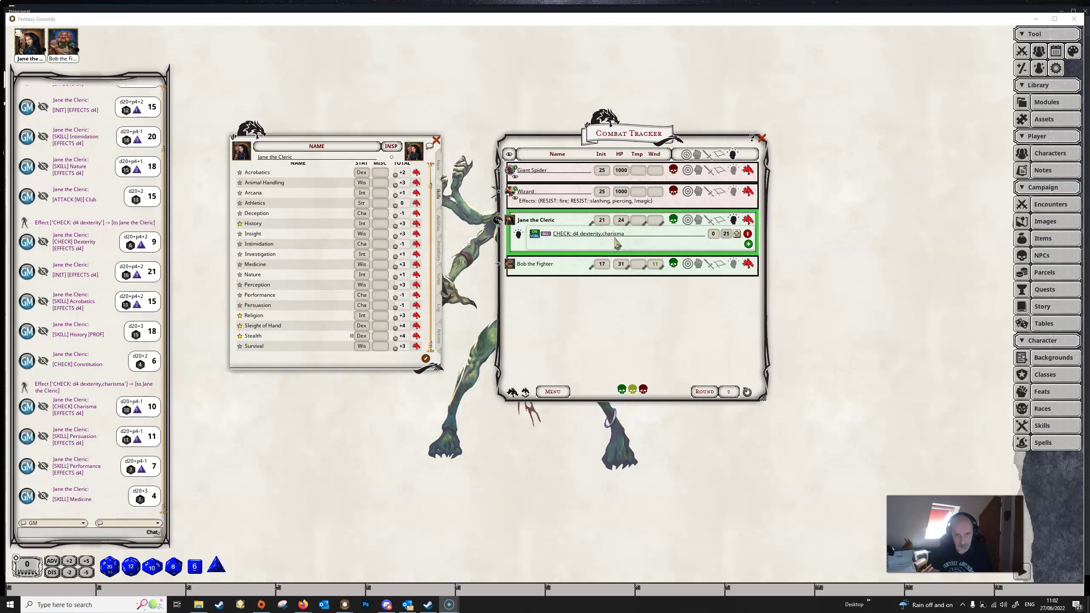
pyautogui.moveTo(597, 240); pyautogui.dragTo(413, 303)
pyautogui.click(418, 302)
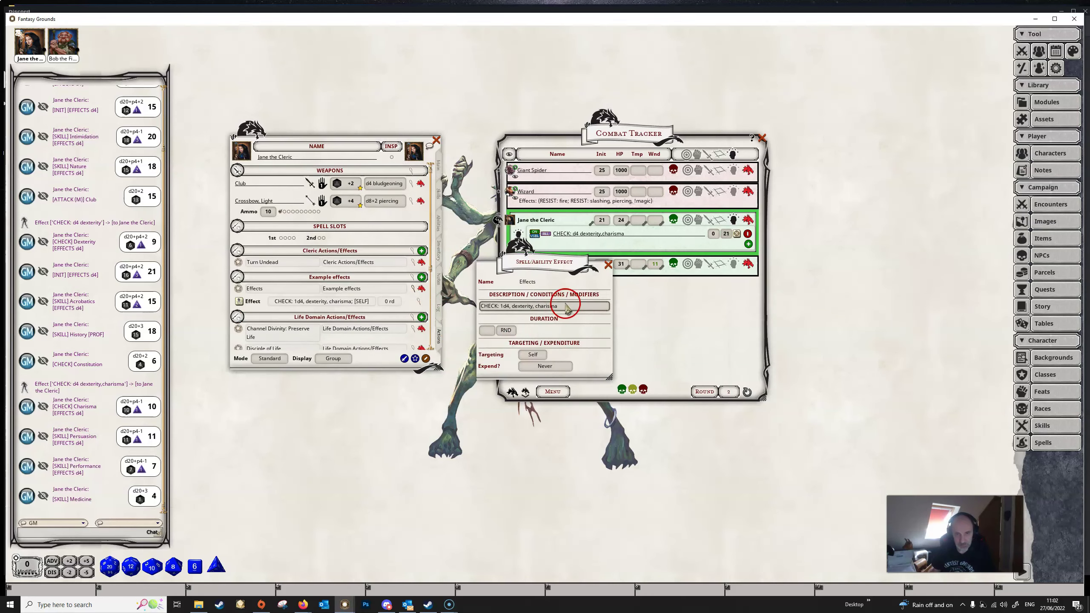
pyautogui.click(566, 306)
pyautogui.press('BackSpace')
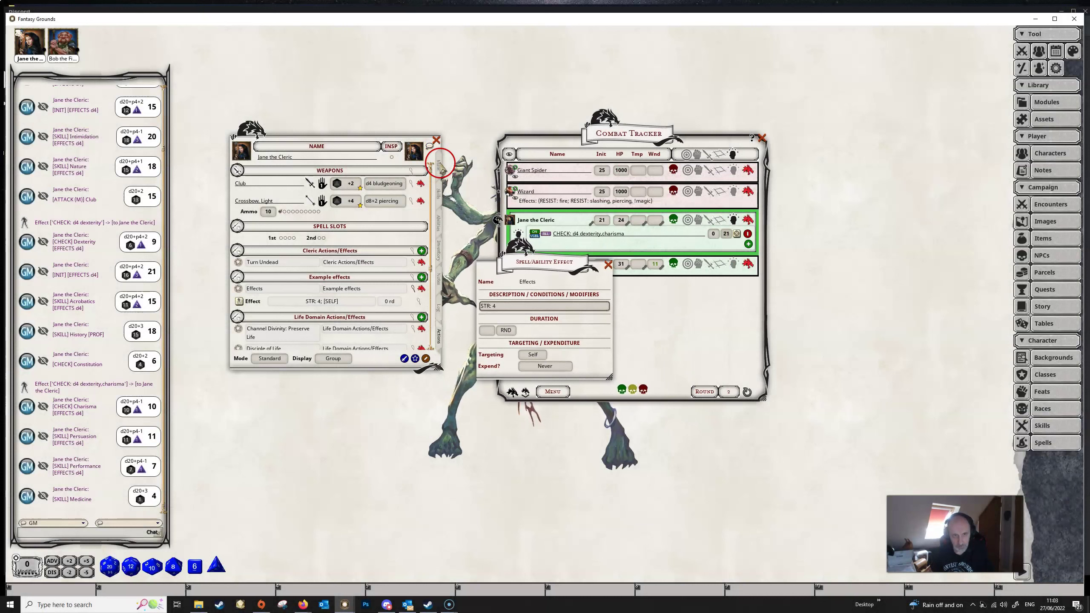
# - Move the effect details window clear of the Combat Tracker and remove Jane the Cleric's active CHECK effect
pyautogui.click(441, 167)
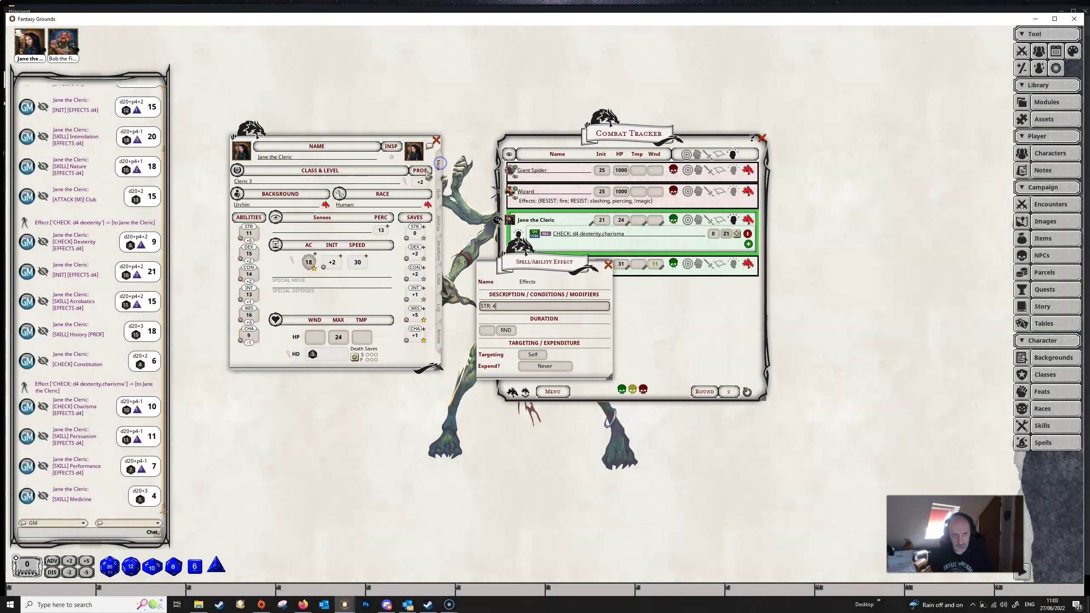
pyautogui.click(249, 240)
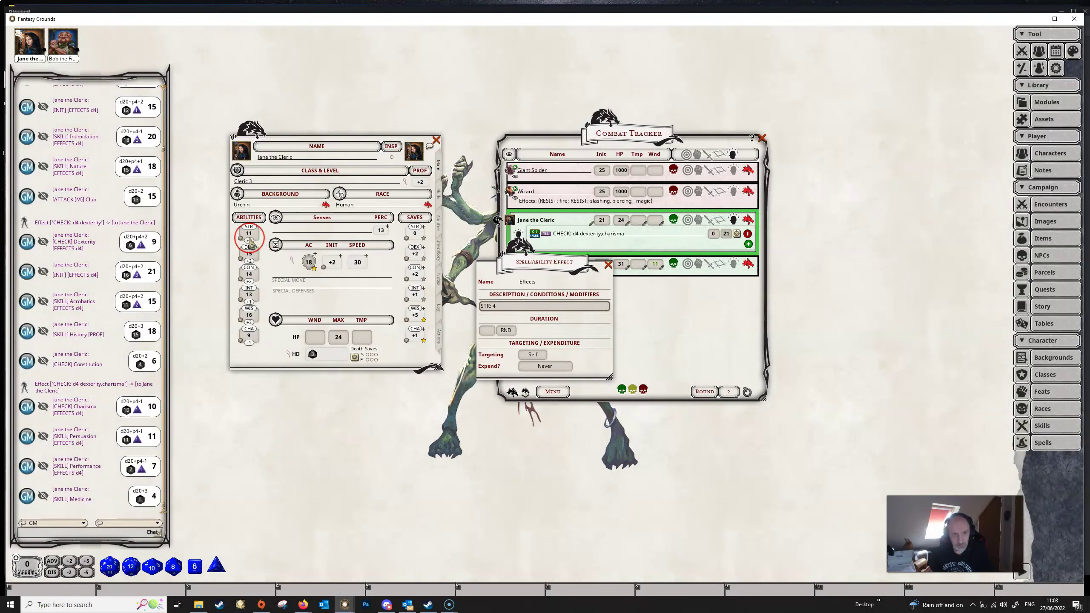
pyautogui.moveTo(541, 260); pyautogui.dragTo(852, 229)
pyautogui.click(747, 234)
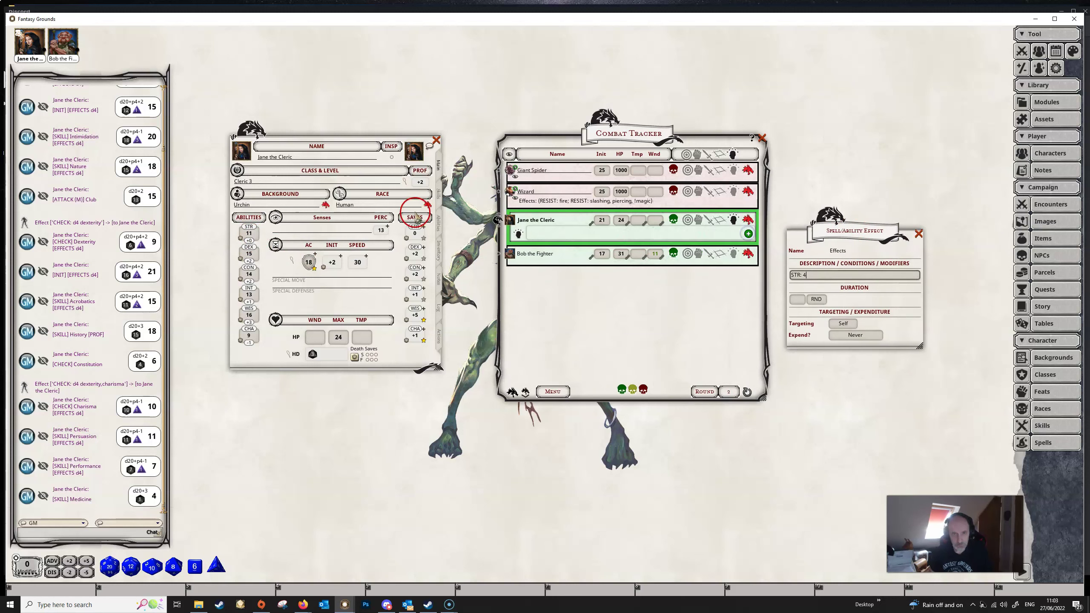
# - Roll Jane the Cleric's Club attack with no effect active, and look at her Strength score
pyautogui.click(438, 334)
pyautogui.click(345, 184)
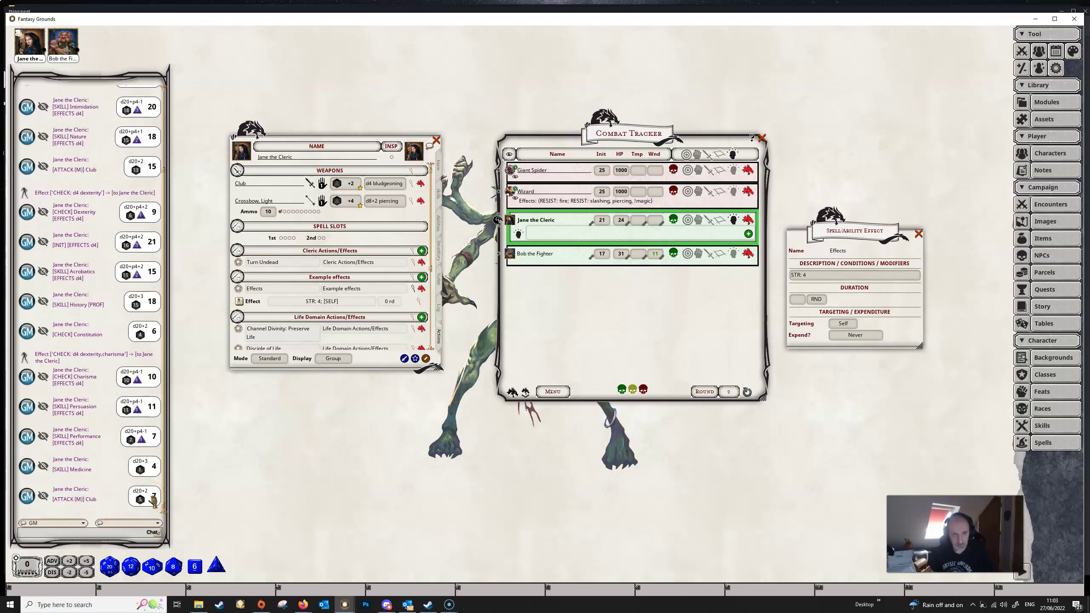
pyautogui.click(439, 164)
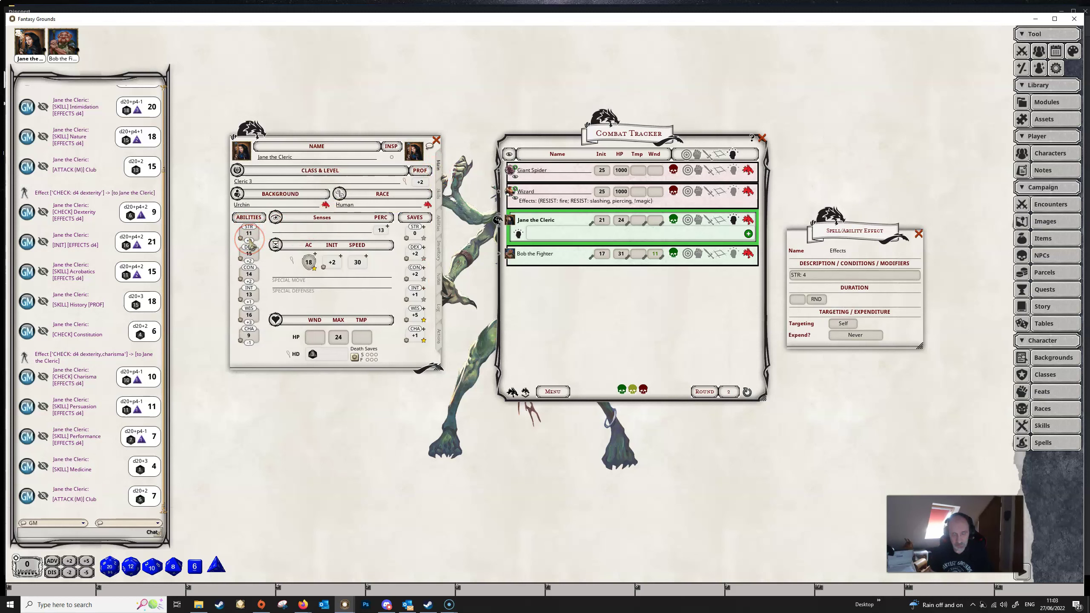
pyautogui.click(439, 342)
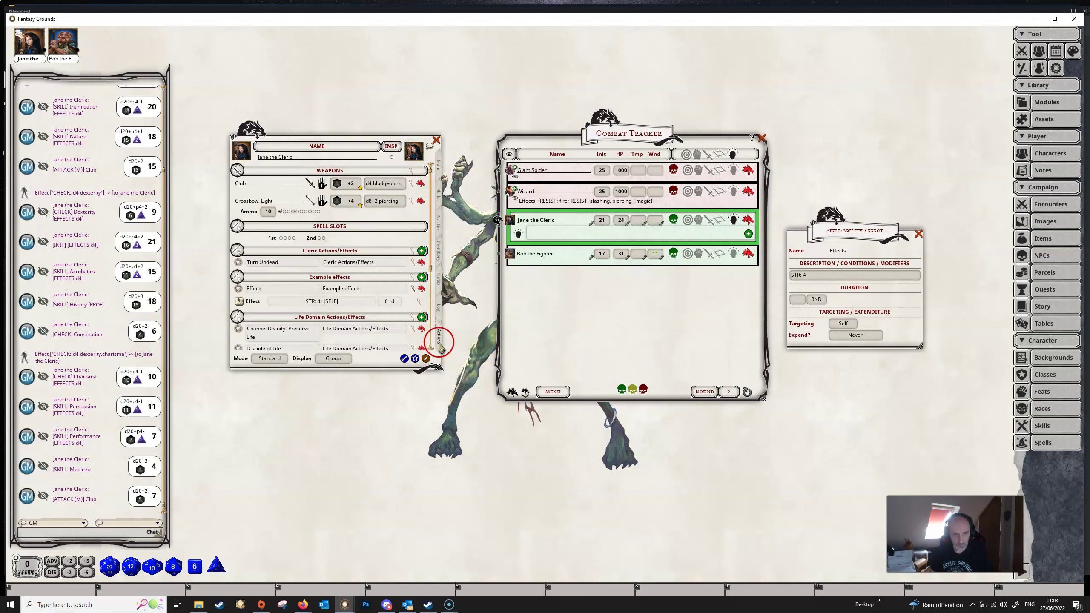
# - Apply the STR: 4 effect to Jane the Cleric and roll her Club attack again
pyautogui.click(239, 301)
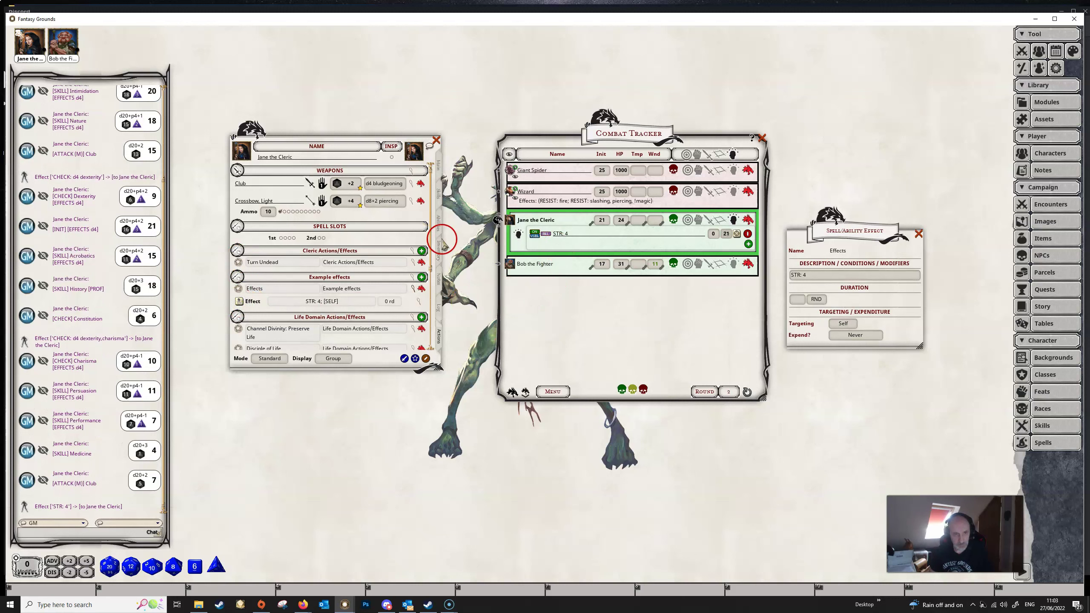
pyautogui.doubleClick(355, 189)
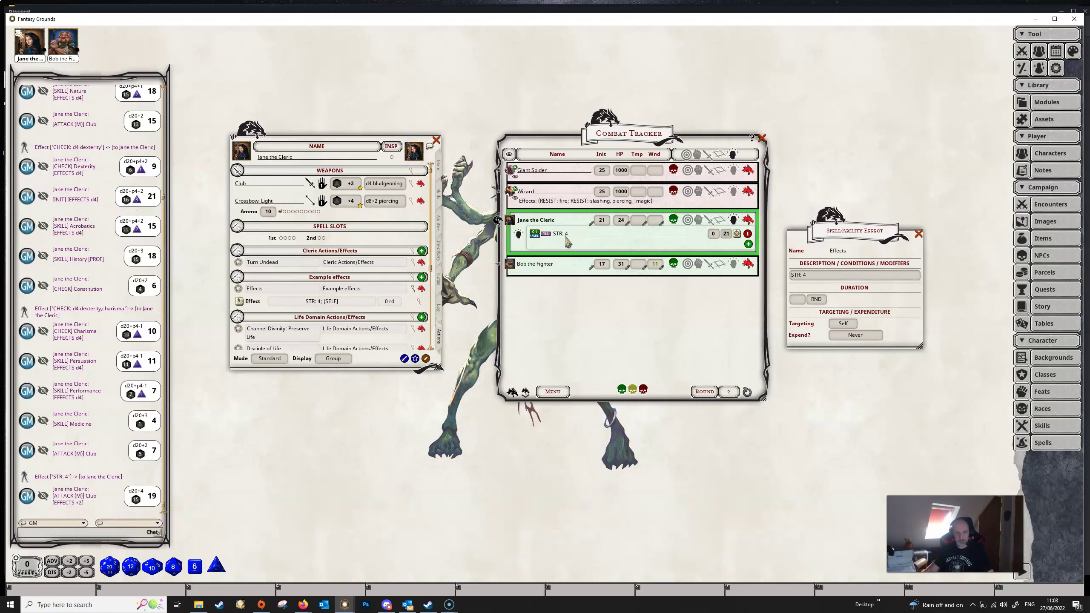
pyautogui.click(438, 166)
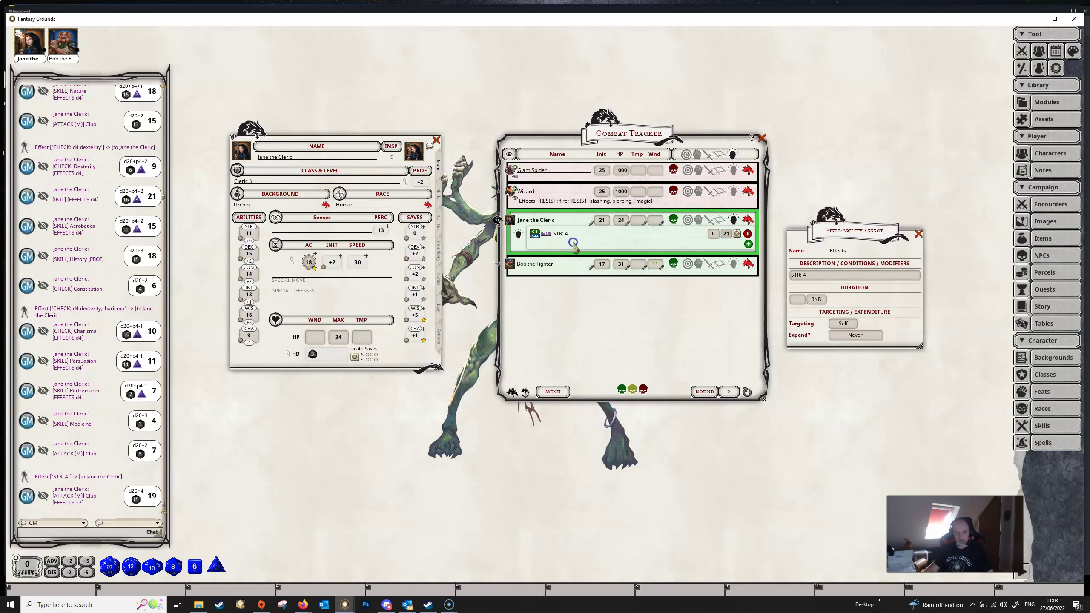
pyautogui.click(591, 234)
pyautogui.click(214, 282)
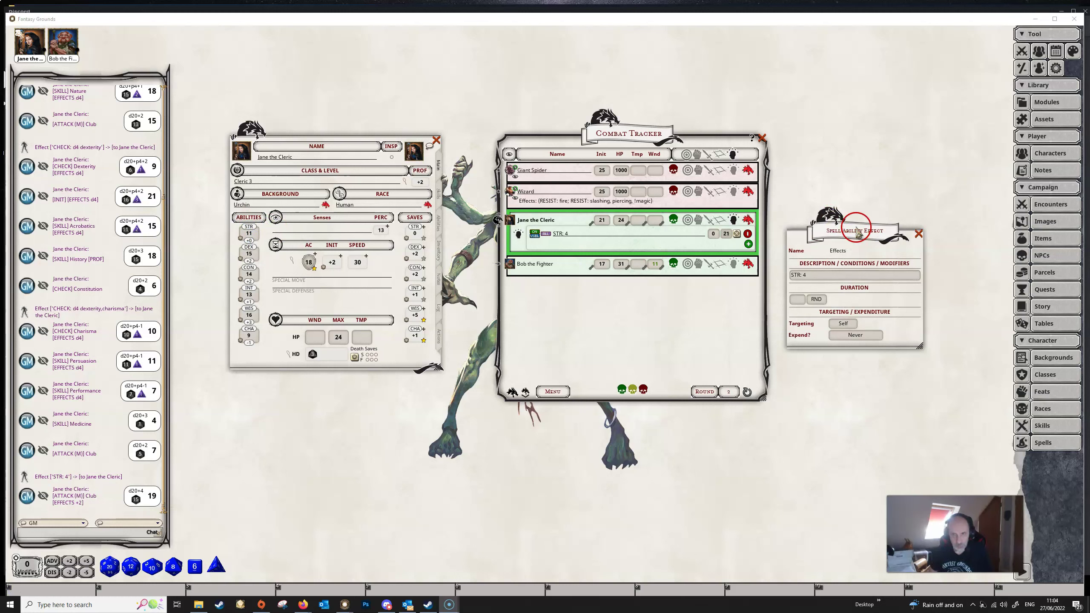
# - Change the example effect's description to "STR: 5", and remove the active STR: 4 effect from Jane the Cleric
pyautogui.moveTo(857, 226); pyautogui.dragTo(603, 333)
pyautogui.click(249, 236)
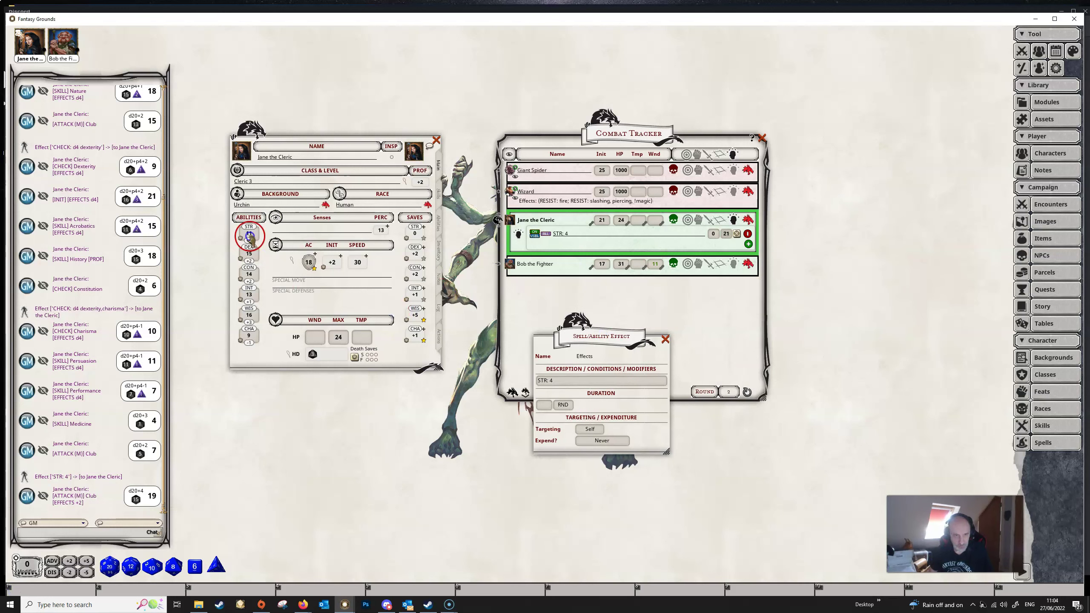
pyautogui.click(560, 381)
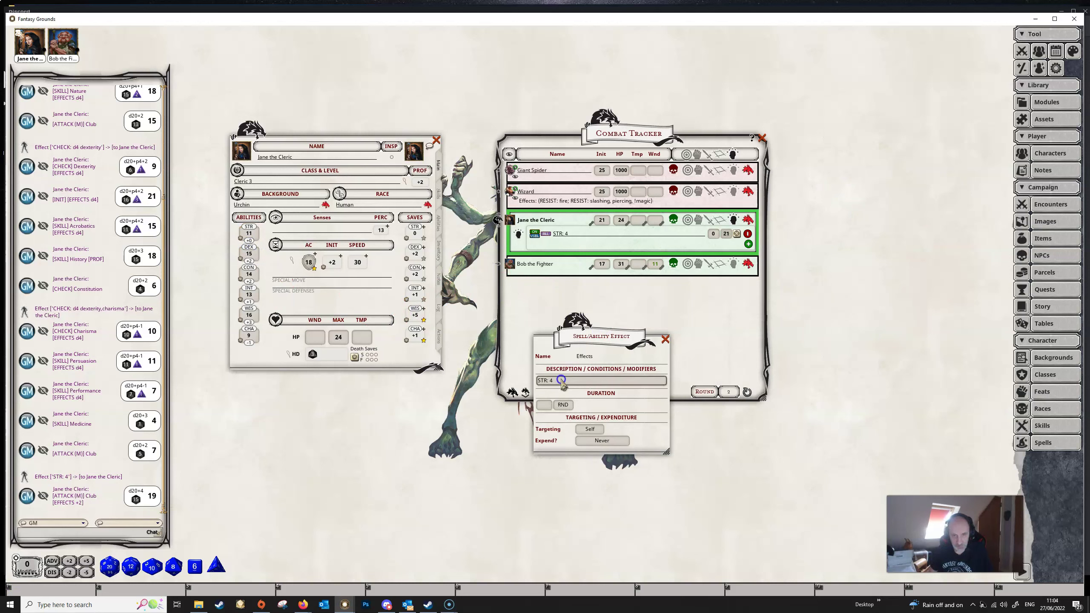
pyautogui.press('BackSpace')
pyautogui.write('6')
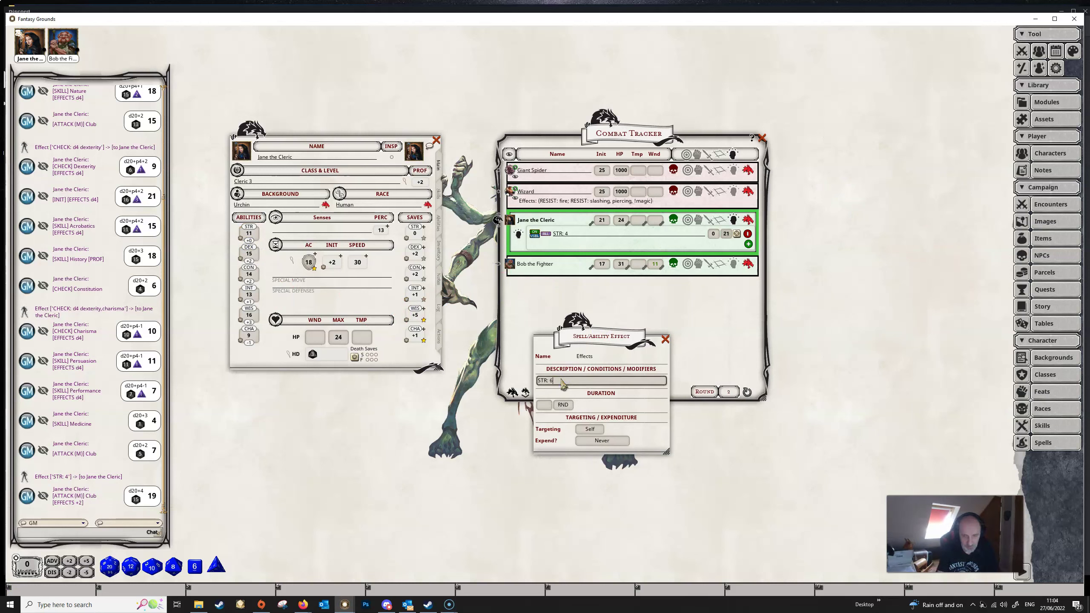
pyautogui.press('BackSpace')
pyautogui.write('5')
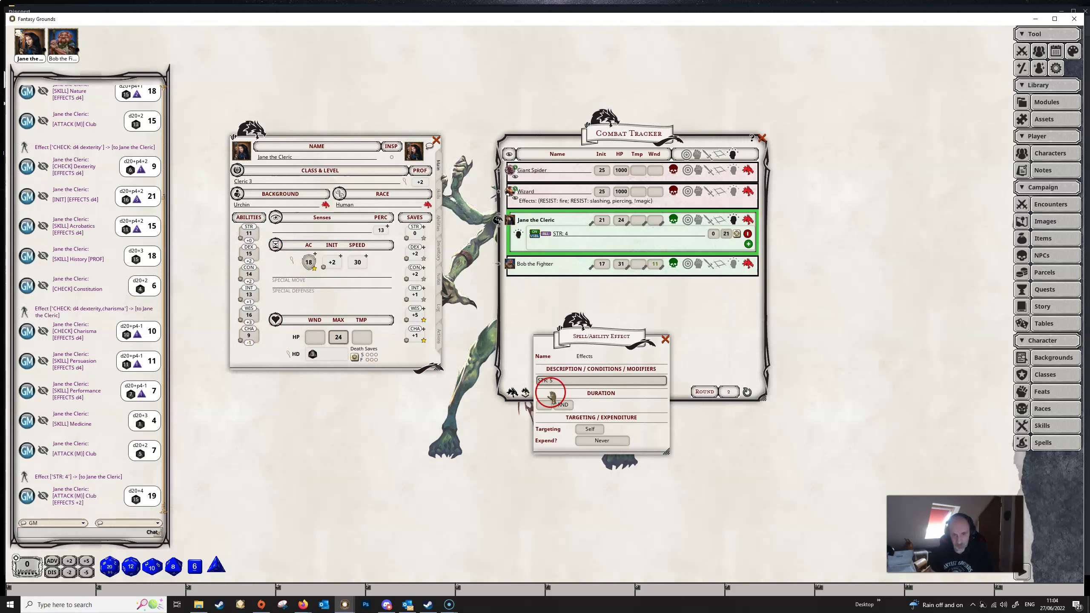
pyautogui.click(664, 339)
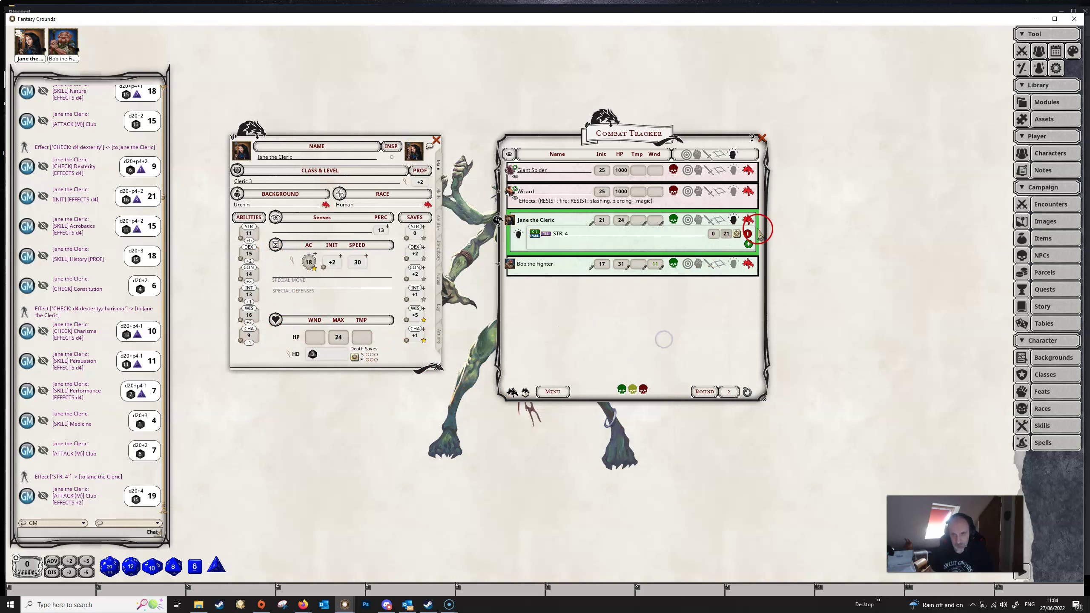
pyautogui.click(747, 234)
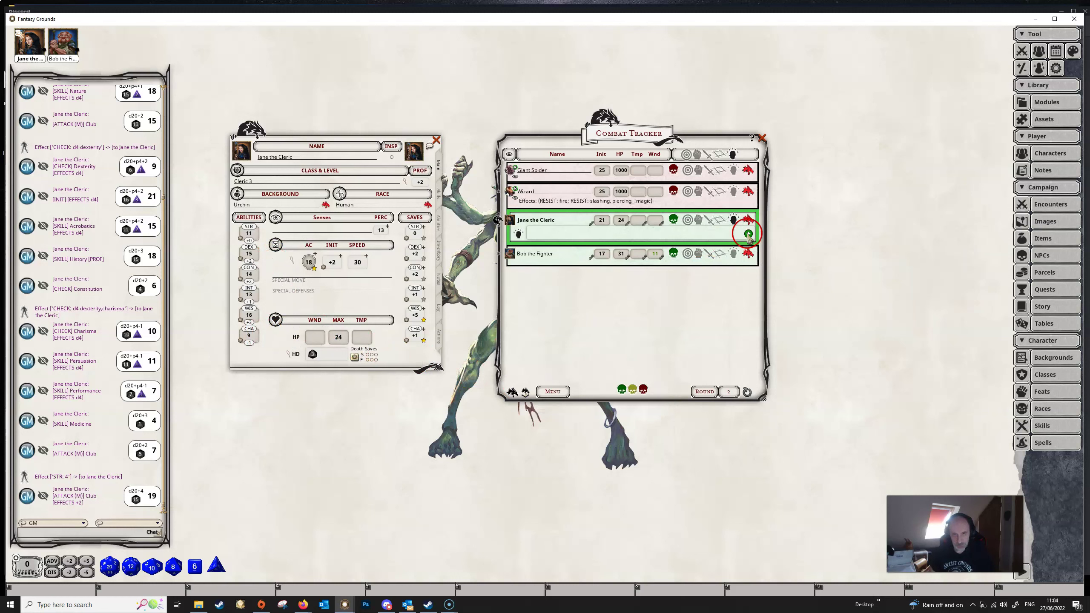
# - Apply the STR: 5 effect to Jane the Cleric and roll her Club attack and damage
pyautogui.click(439, 337)
pyautogui.click(247, 300)
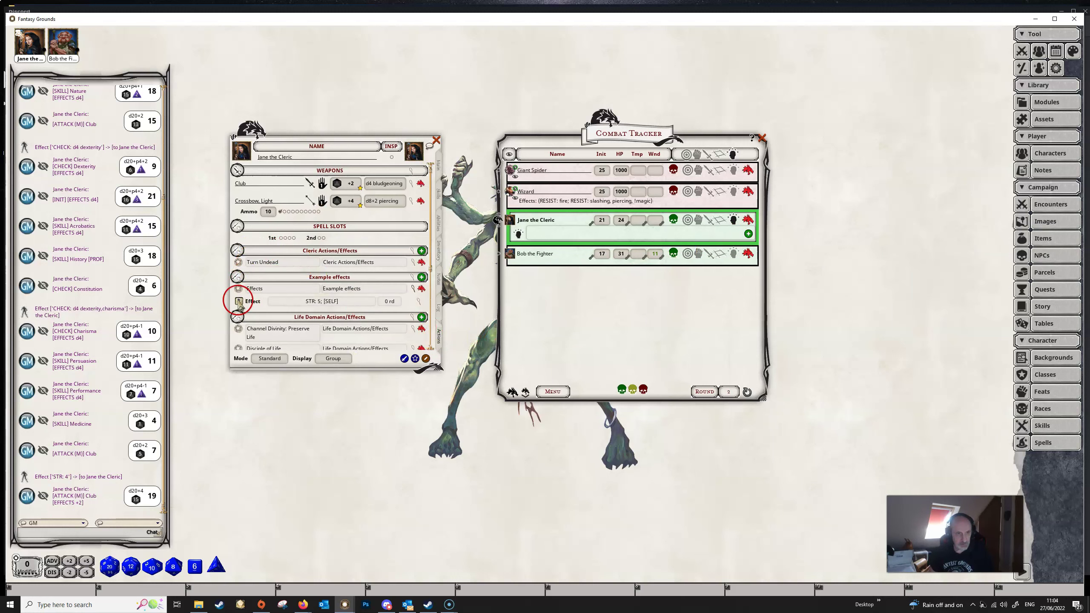
pyautogui.doubleClick(347, 185)
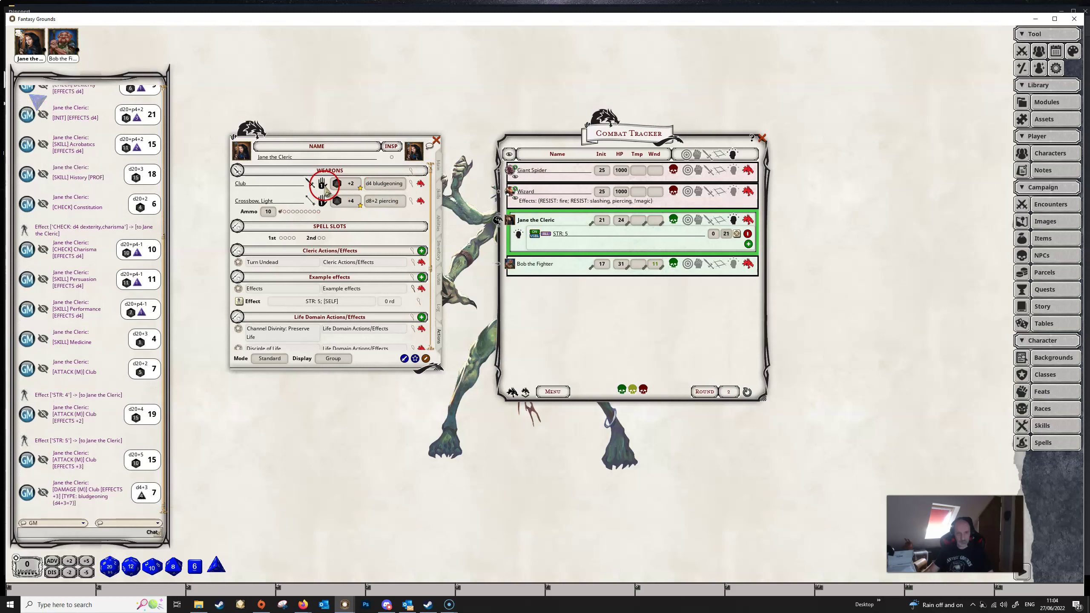
# - Roll Jane the Cleric's Light Crossbow attack and her Athletics skill with the STR: 5 effect active
pyautogui.doubleClick(346, 203)
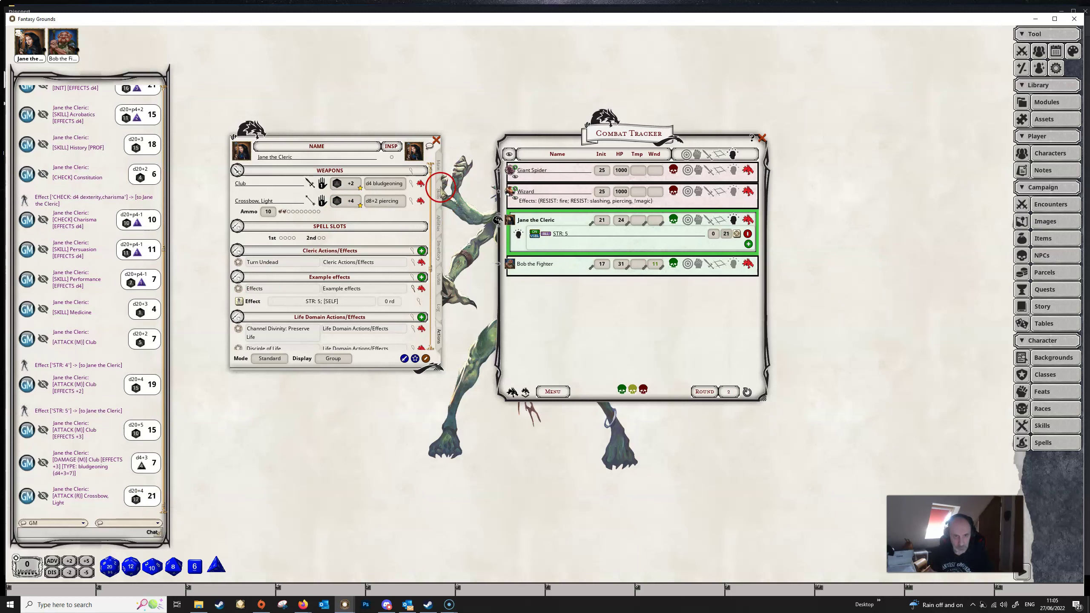
pyautogui.click(439, 192)
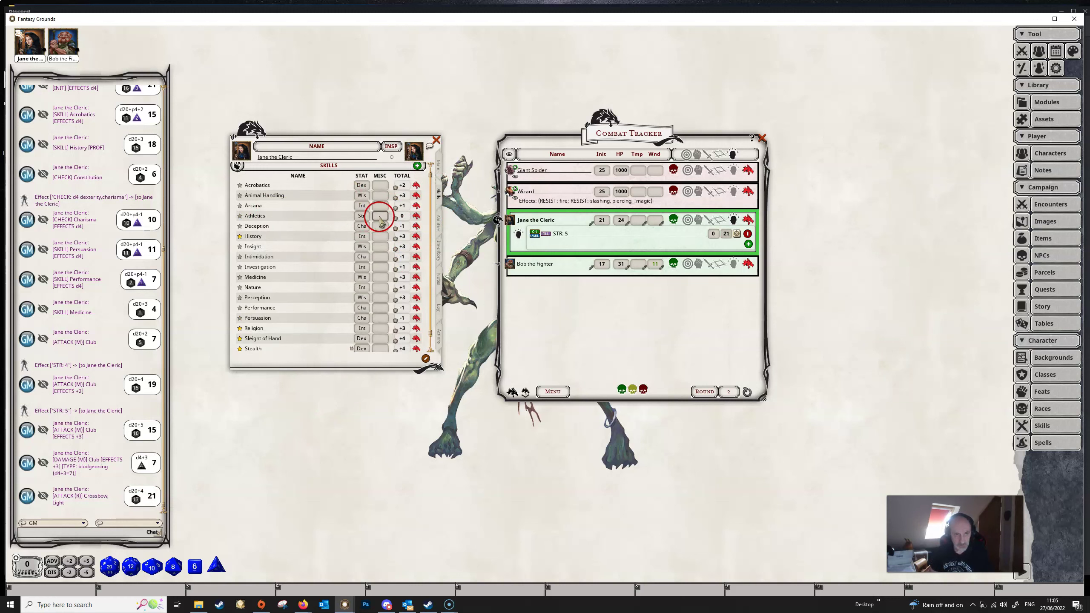
pyautogui.doubleClick(399, 218)
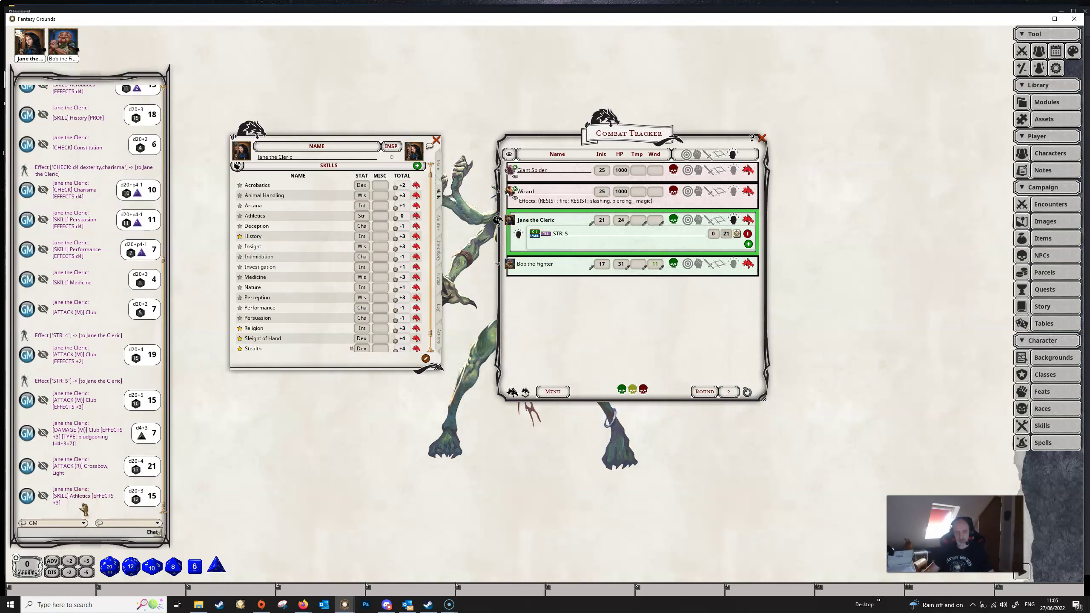
pyautogui.click(31, 574)
# - Open the example effect's details and change the ability in its description to DEX
pyautogui.click(438, 339)
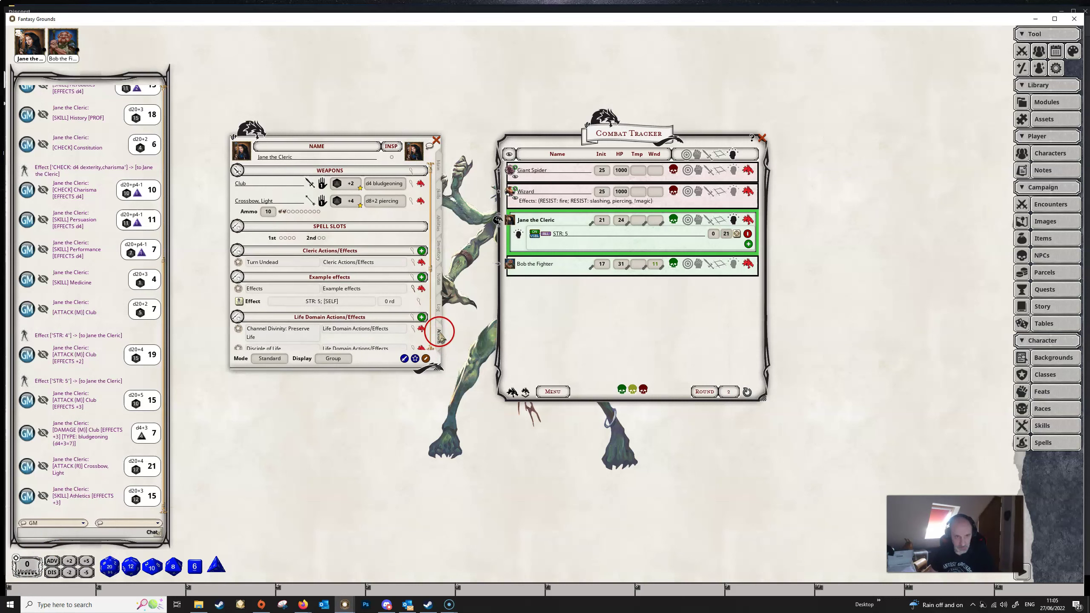
pyautogui.click(418, 301)
pyautogui.click(542, 380)
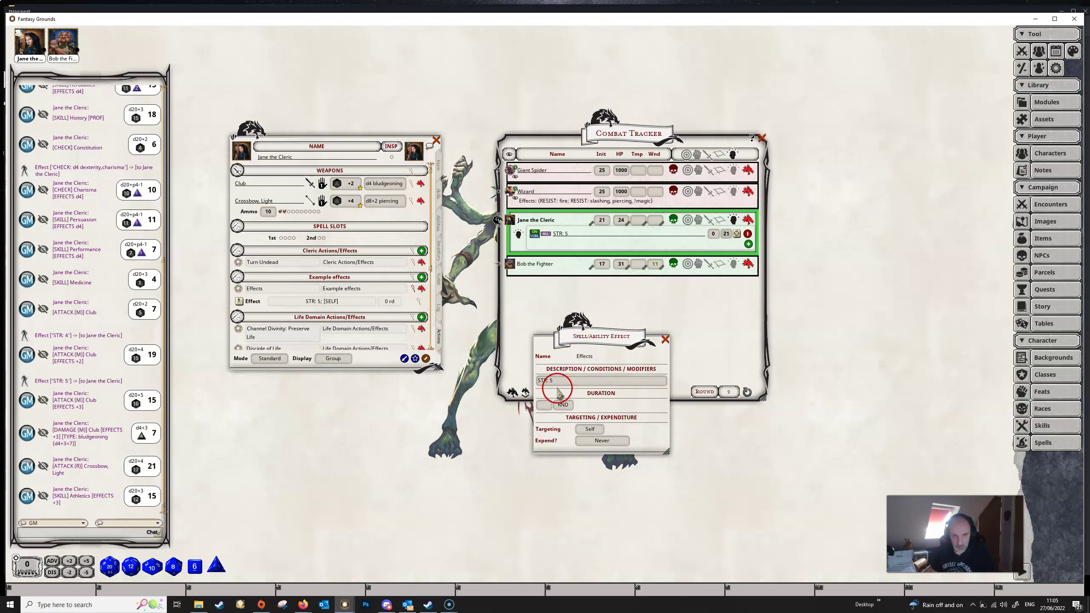
pyautogui.press('Delete')
pyautogui.press('Delete')
pyautogui.press('Delete')
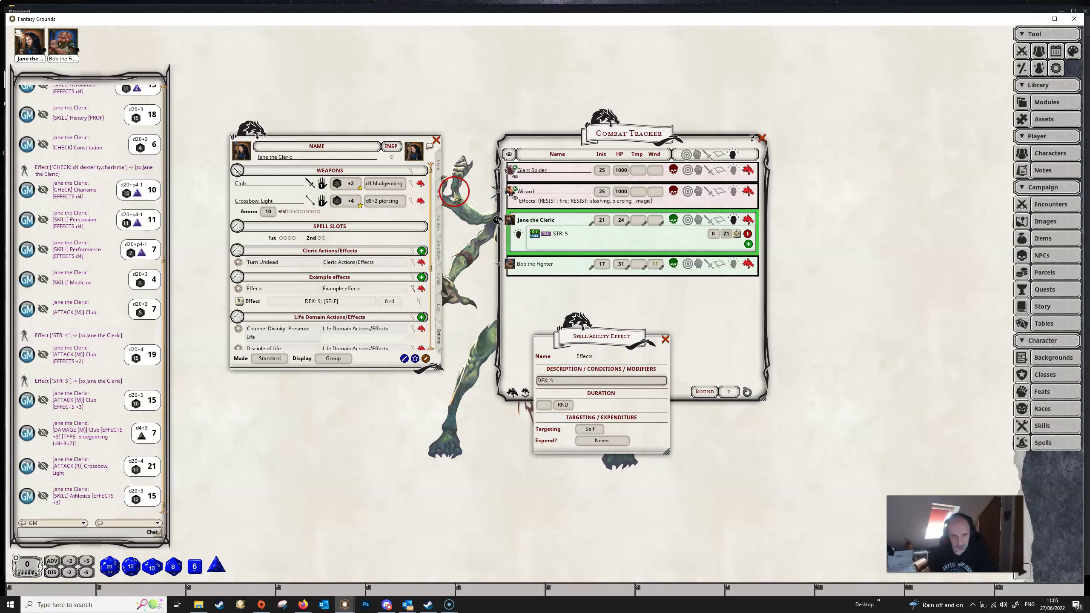
# - Check Jane the Cleric's Dexterity score, set the example effect's description to "DEX: 1" and close the effect details
pyautogui.click(438, 165)
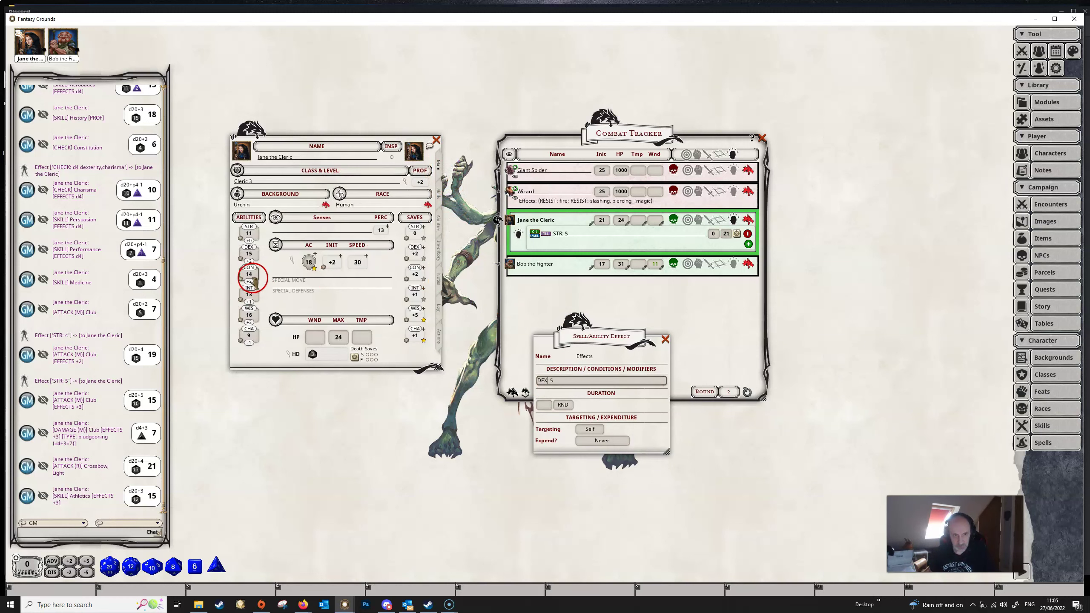
pyautogui.moveTo(429, 330); pyautogui.dragTo(564, 382)
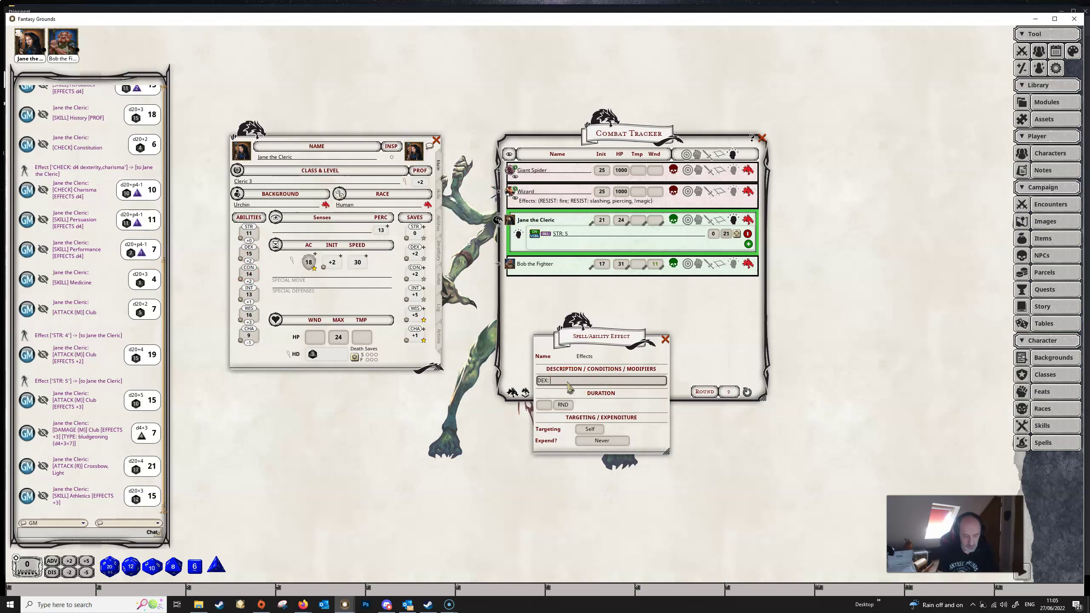
pyautogui.write('1')
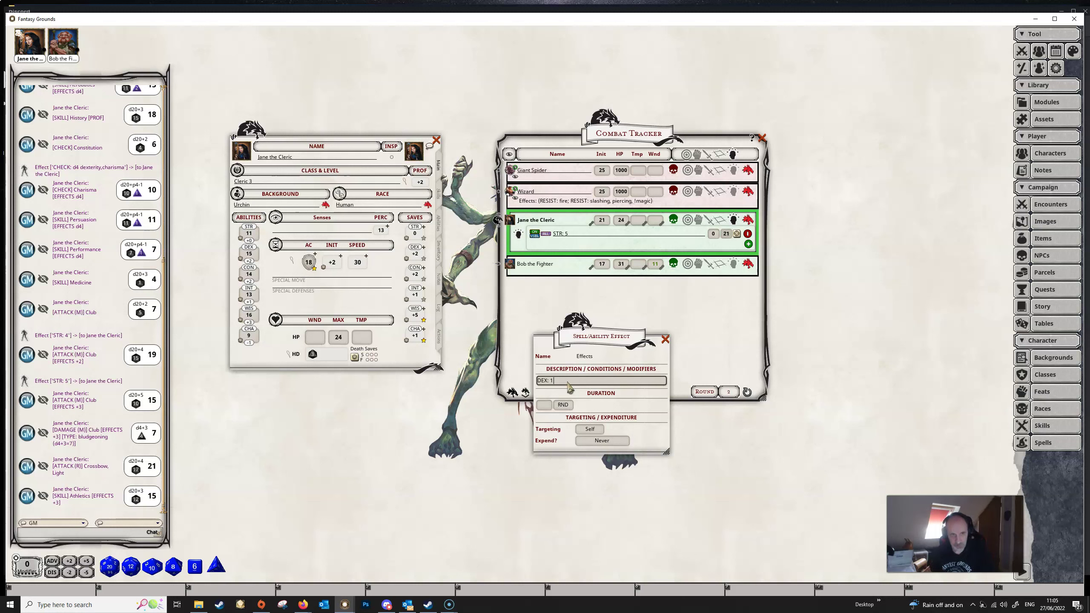
pyautogui.click(383, 292)
pyautogui.click(254, 263)
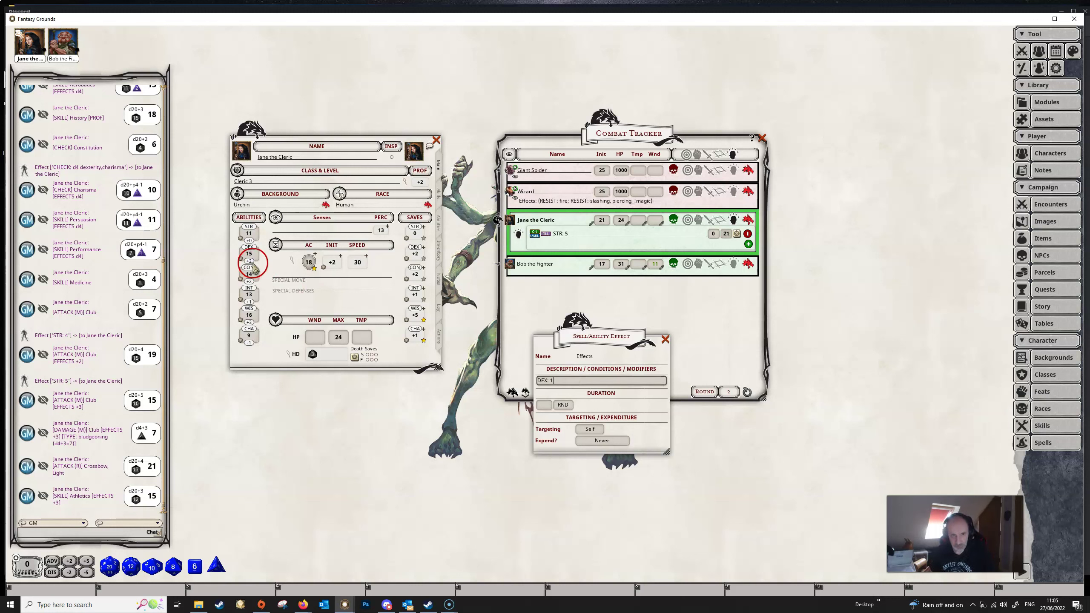
pyautogui.click(665, 339)
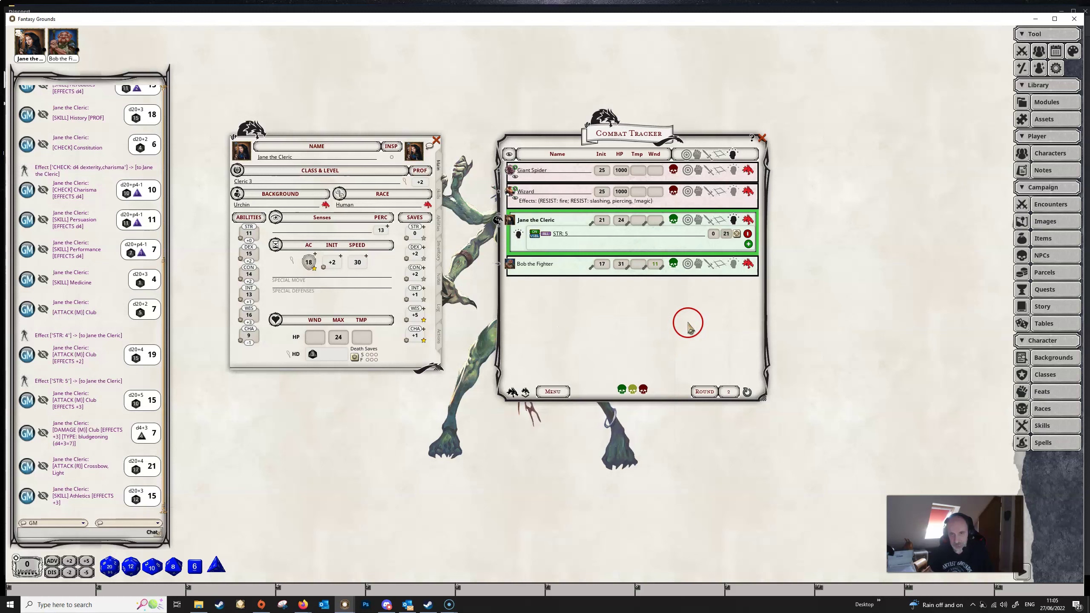
# - Remove the active STR: 5 effect from Jane the Cleric and apply the DEX: 1 effect to her
pyautogui.click(748, 234)
pyautogui.click(440, 341)
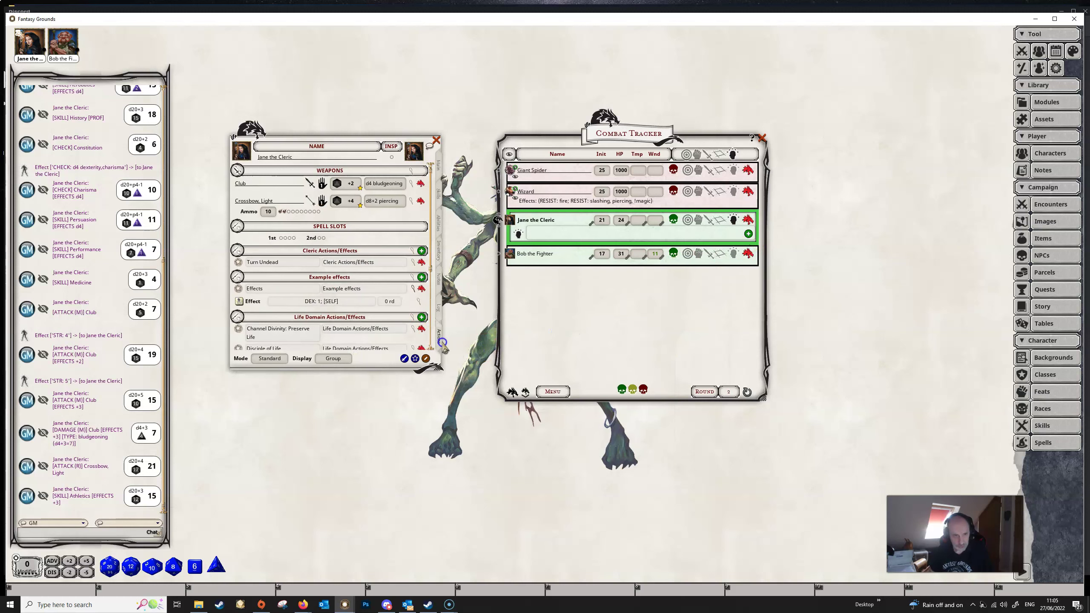
pyautogui.click(237, 301)
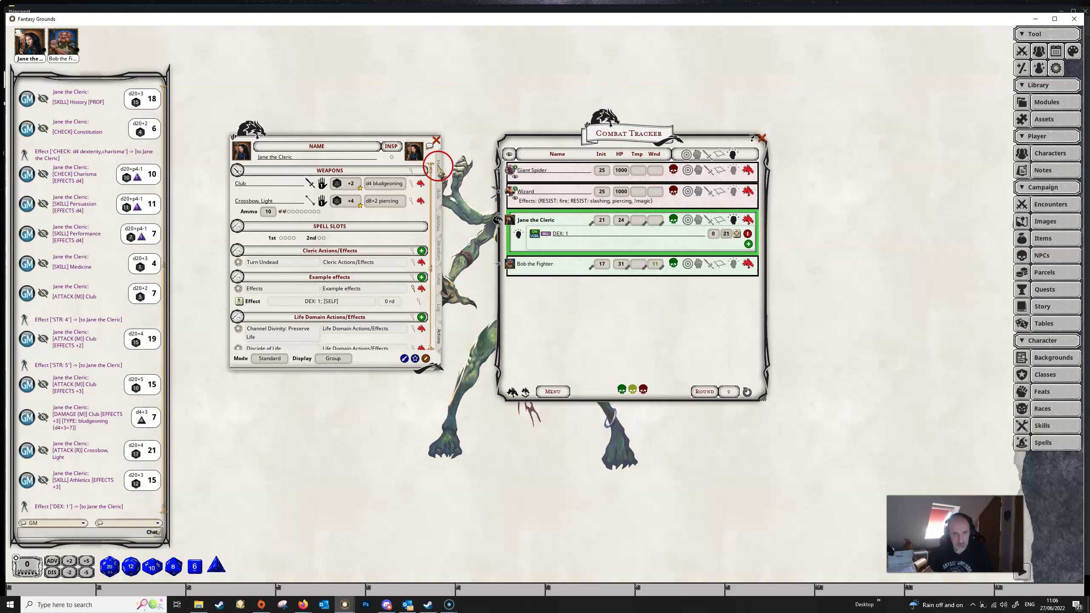
# - Roll Jane the Cleric's Acrobatics skill, initiative and Light Crossbow attack with the DEX: 1 effect active
pyautogui.click(438, 194)
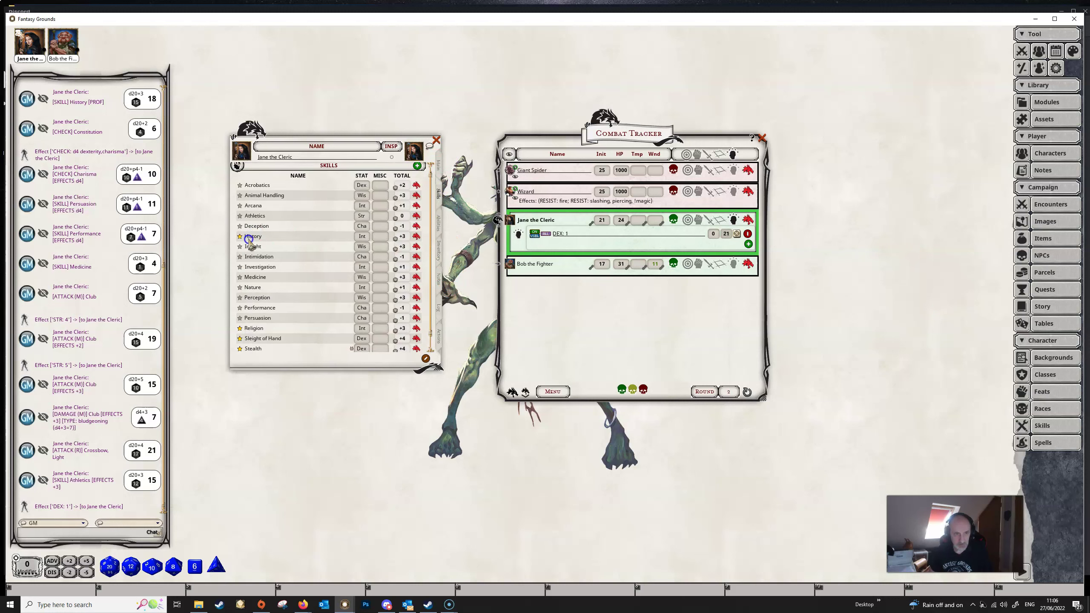
pyautogui.doubleClick(400, 188)
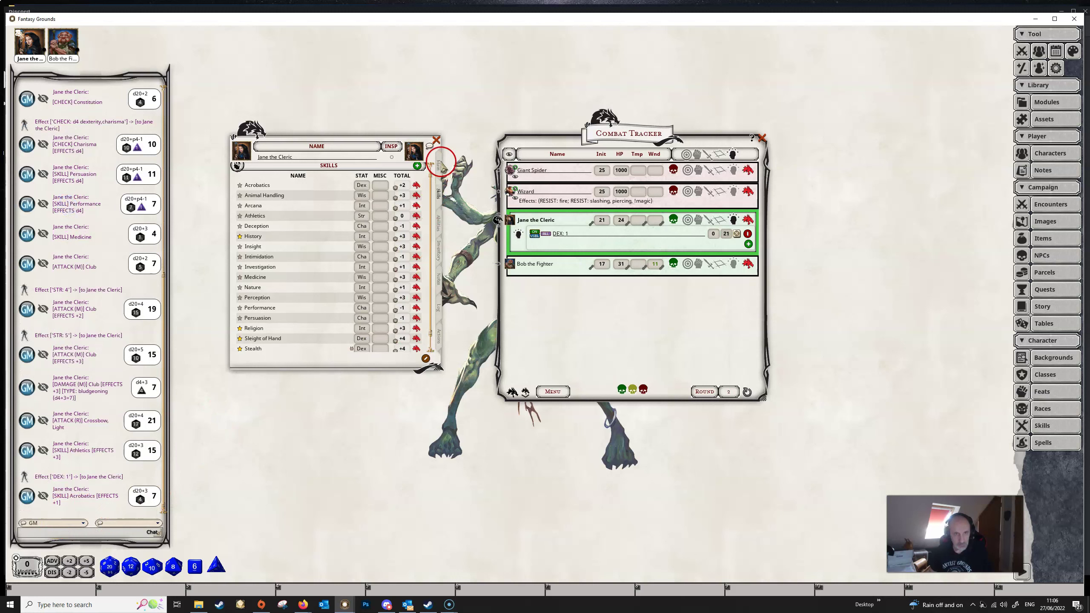
pyautogui.click(440, 167)
pyautogui.doubleClick(334, 262)
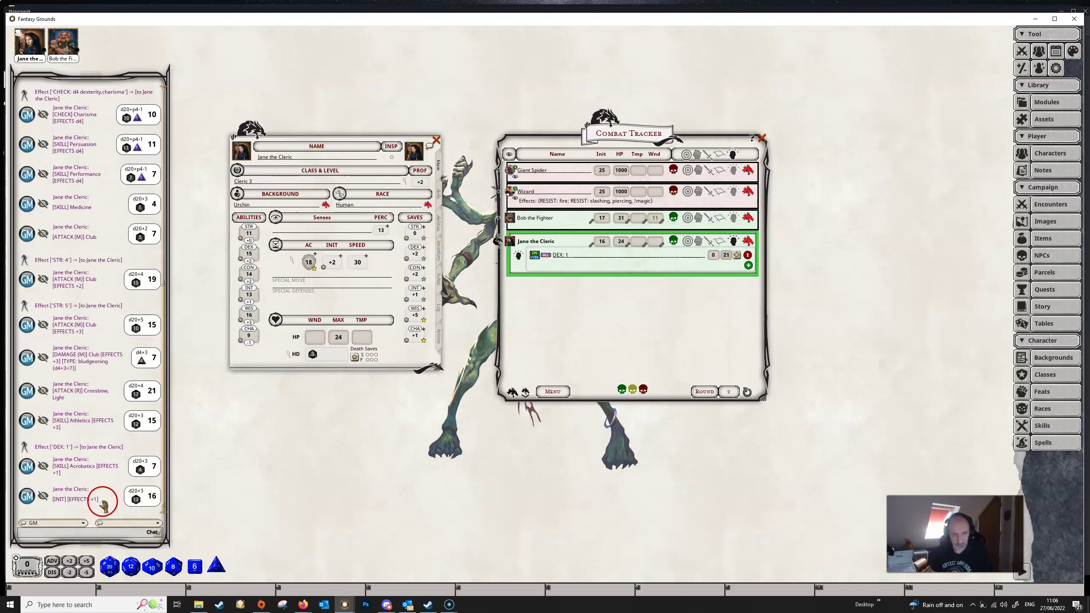
pyautogui.click(439, 336)
pyautogui.doubleClick(349, 206)
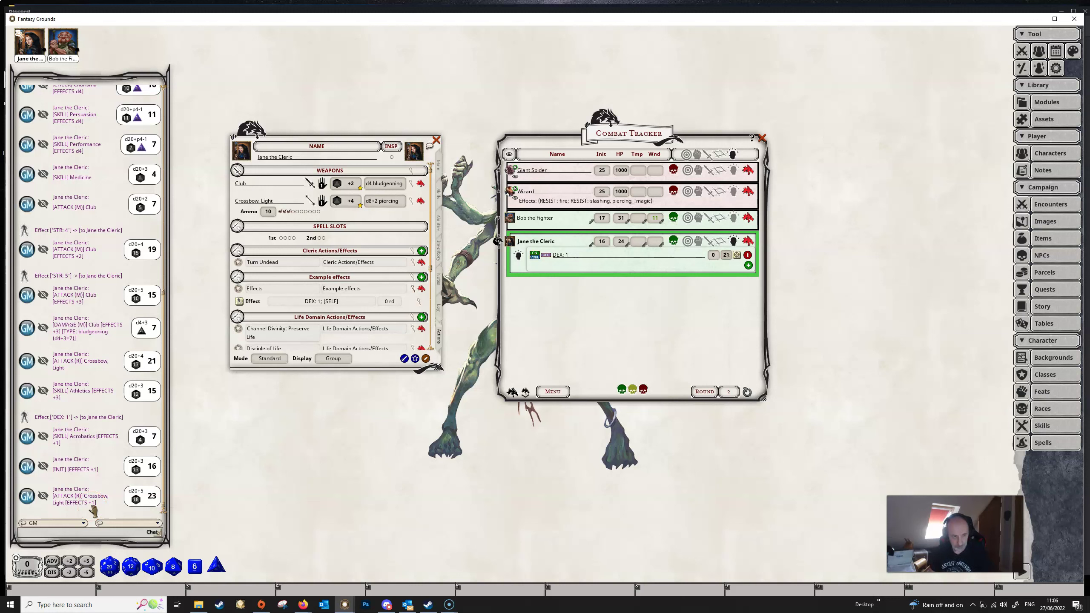
# - Change the example effect's description to "WIS: [PRF]" and close the effect details
pyautogui.click(16, 580)
pyautogui.rightClick(15, 591)
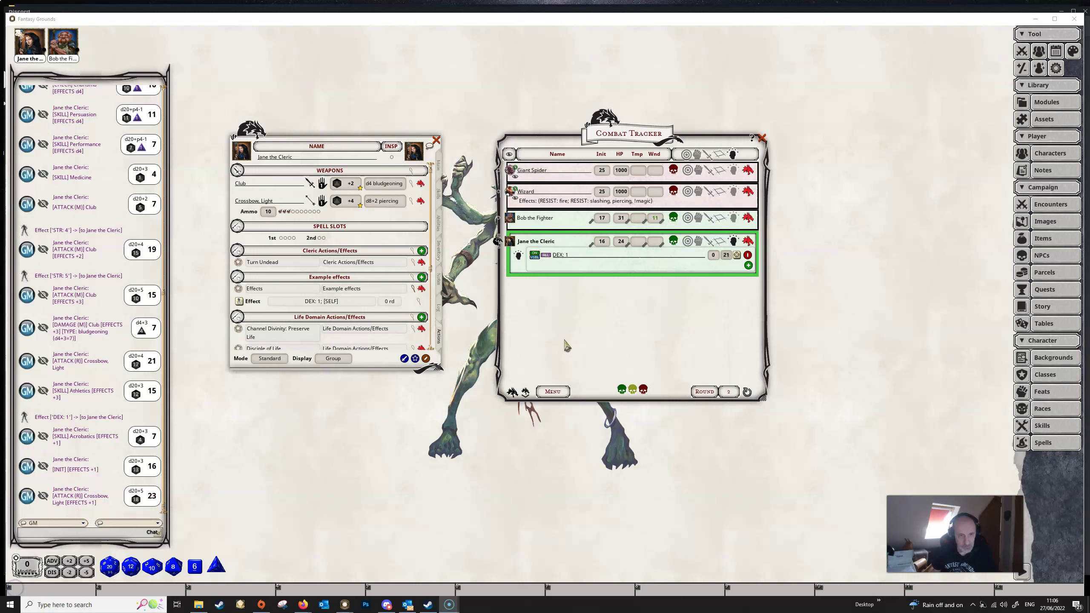
pyautogui.moveTo(566, 345)
pyautogui.mouseDown()
pyautogui.moveTo(462, 334)
pyautogui.moveTo(414, 360)
pyautogui.moveTo(316, 294)
pyautogui.moveTo(301, 305)
pyautogui.mouseUp()
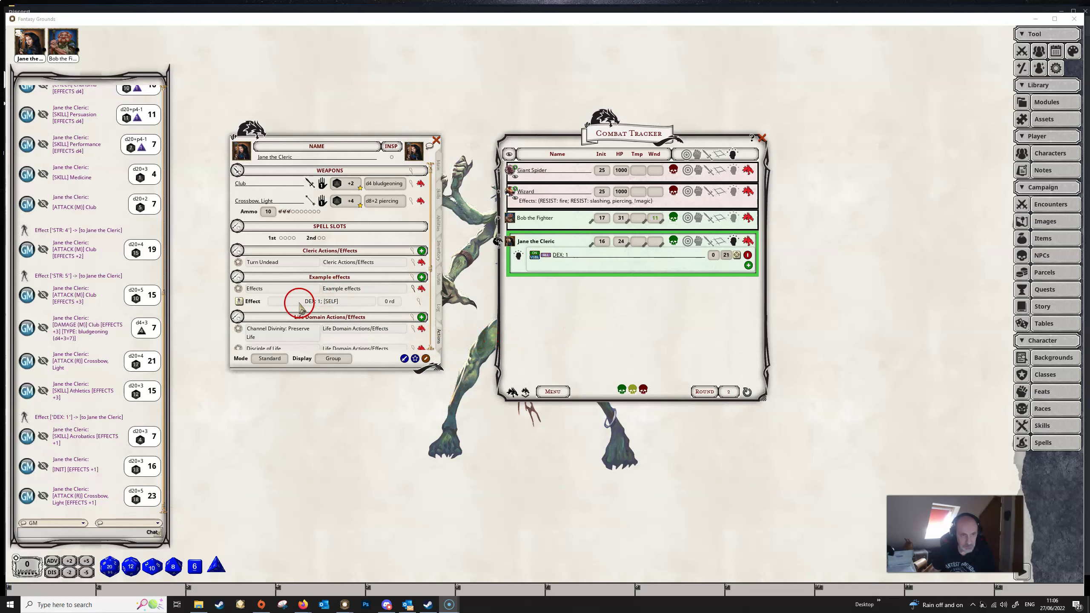
pyautogui.click(416, 301)
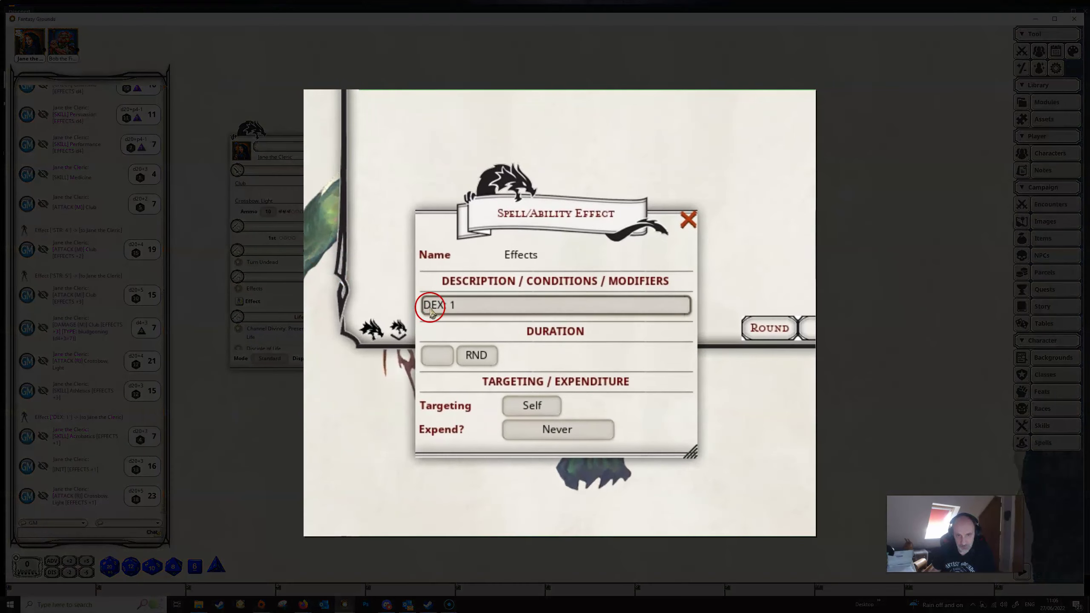
pyautogui.click(461, 337)
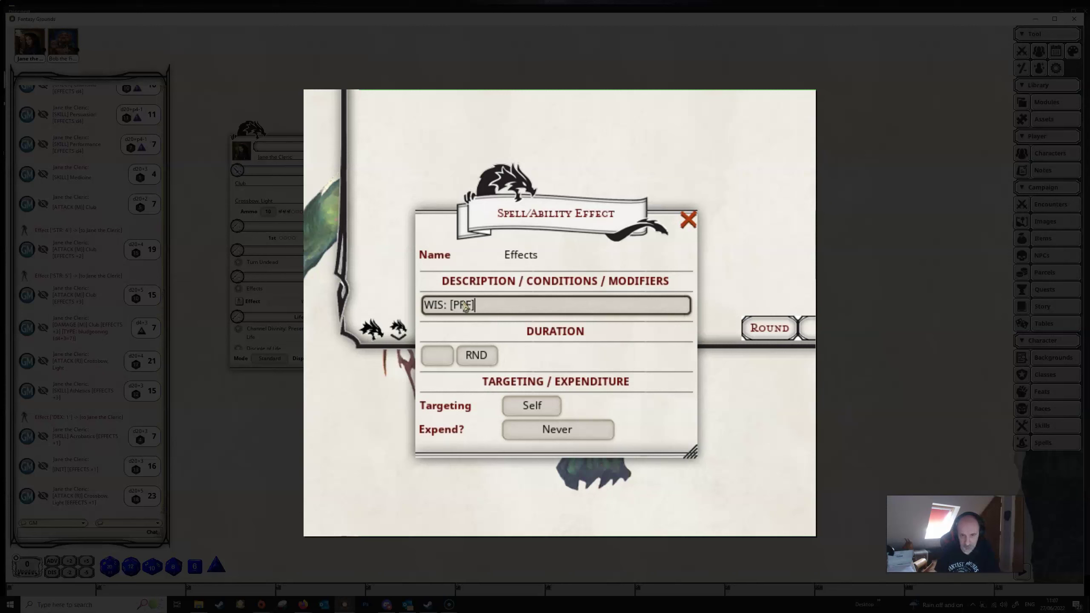
pyautogui.click(543, 308)
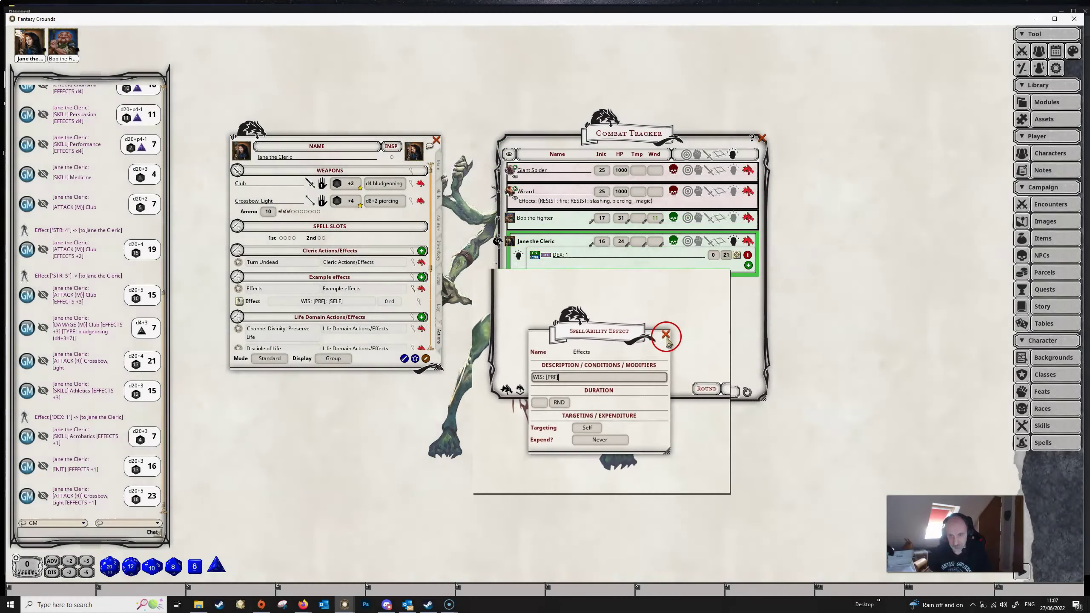
# - Replace Jane the Cleric's active DEX: 1 effect with the WIS: [PRF] effect, and look at her Wisdom score
pyautogui.click(729, 268)
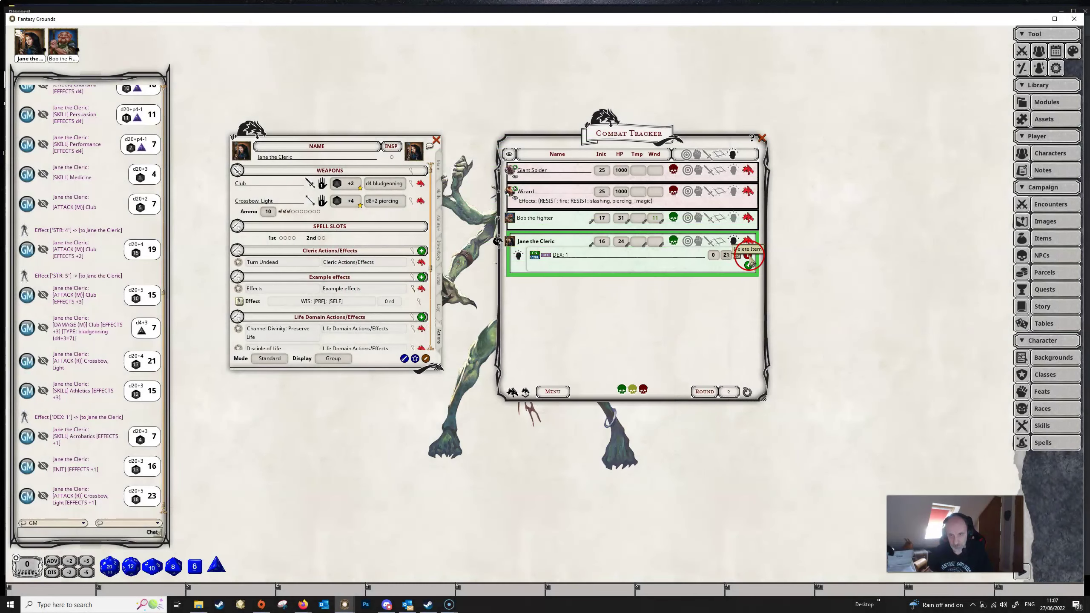
pyautogui.click(239, 301)
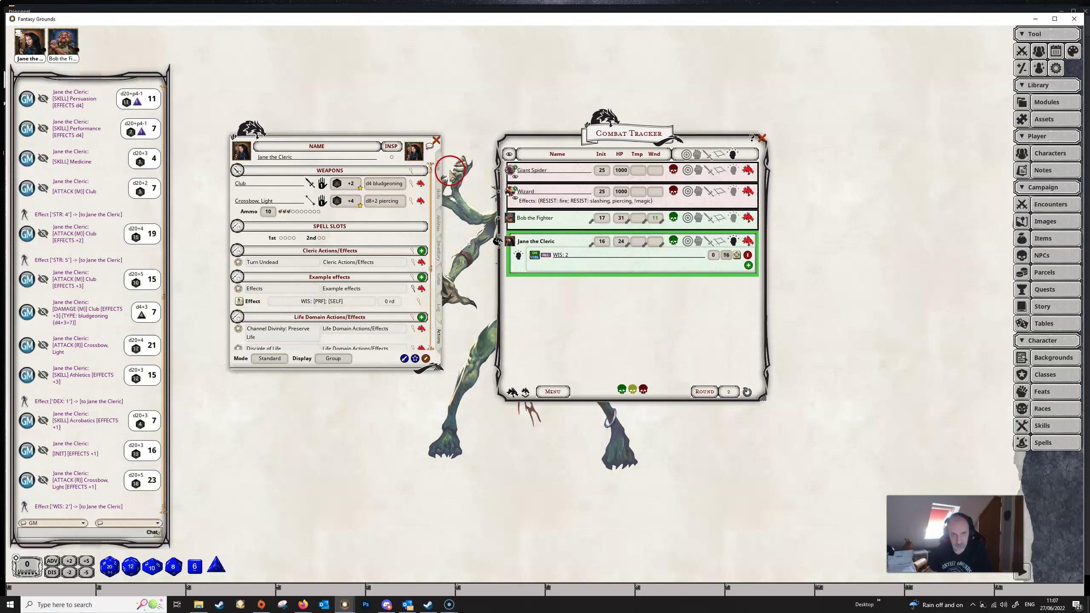
pyautogui.click(438, 165)
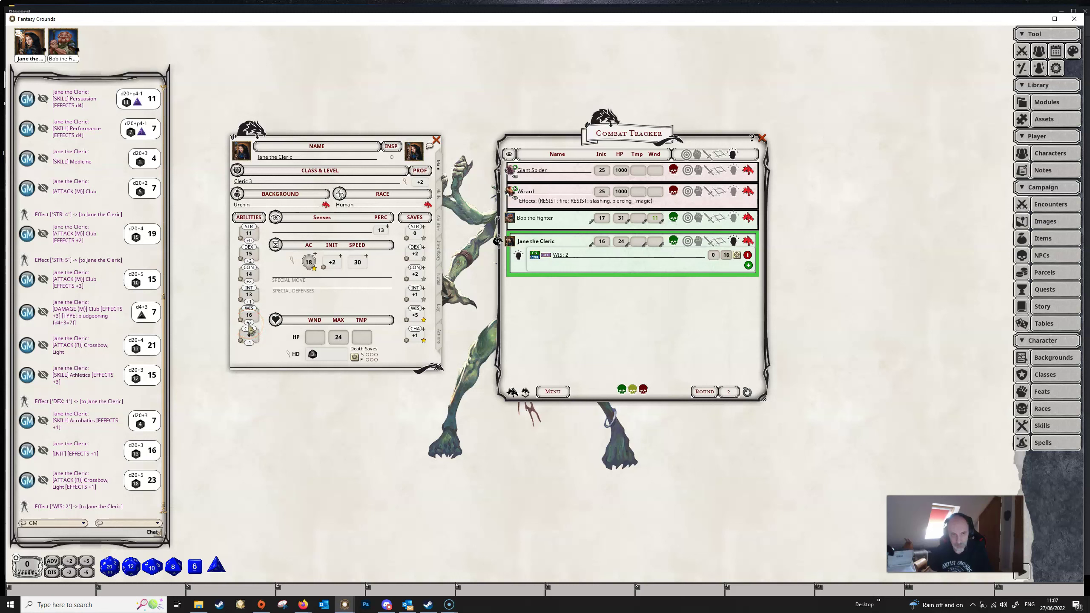
# - Expand Jane the Cleric's Cure Wounds spell and roll its heal on Bob the Fighter
pyautogui.click(438, 337)
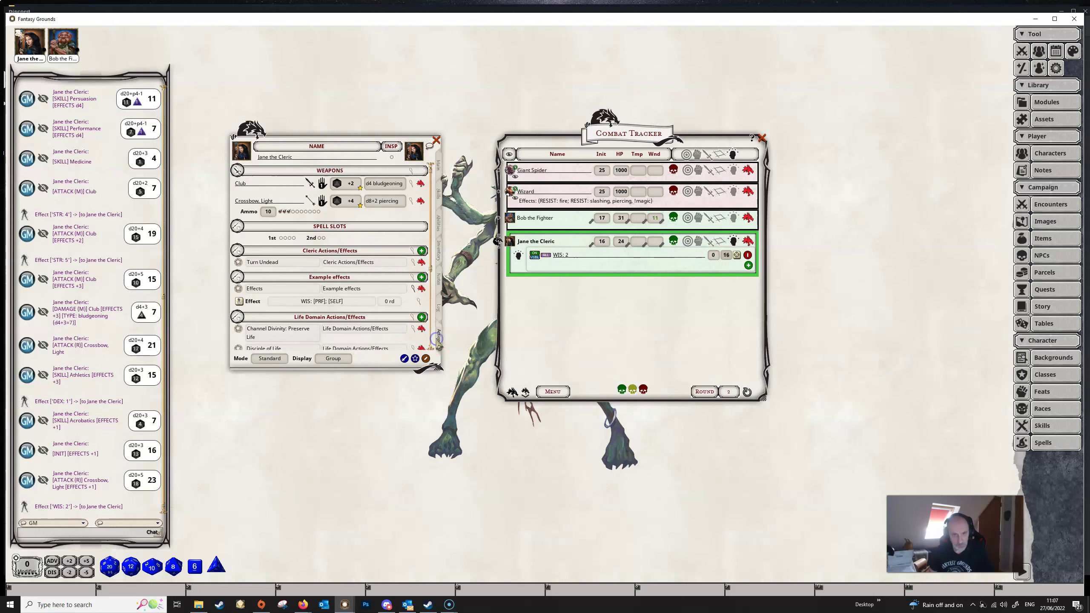
pyautogui.scroll(-3, 351, 306)
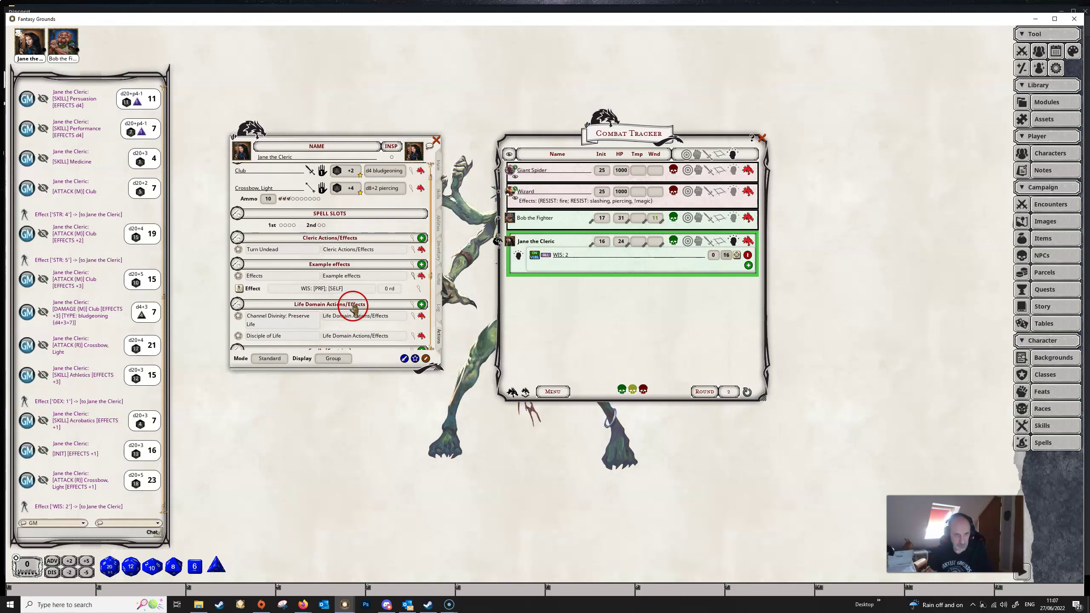
pyautogui.scroll(-4, 352, 305)
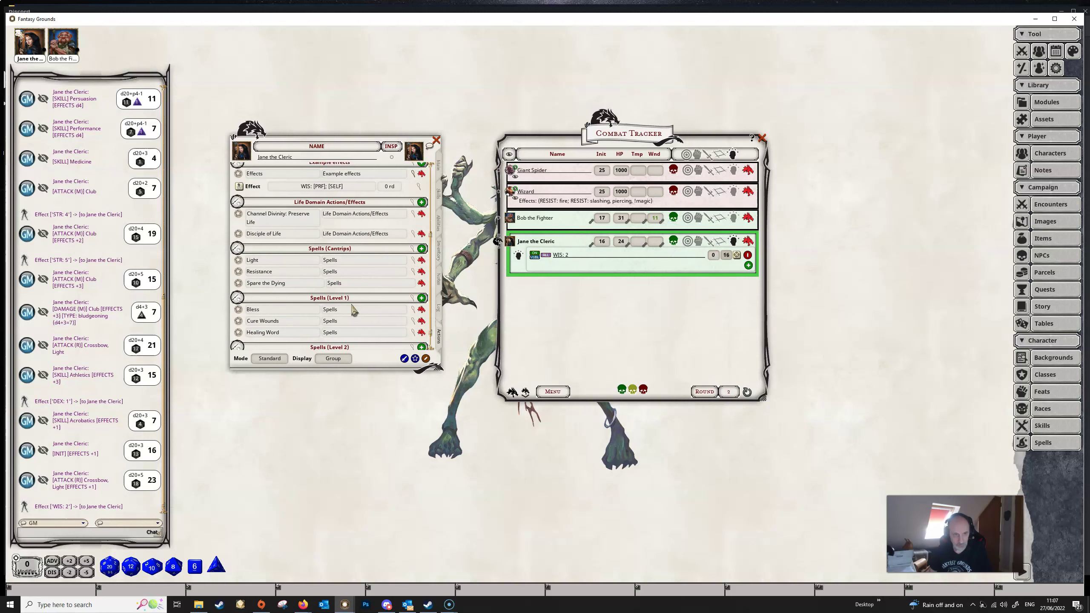
pyautogui.click(414, 323)
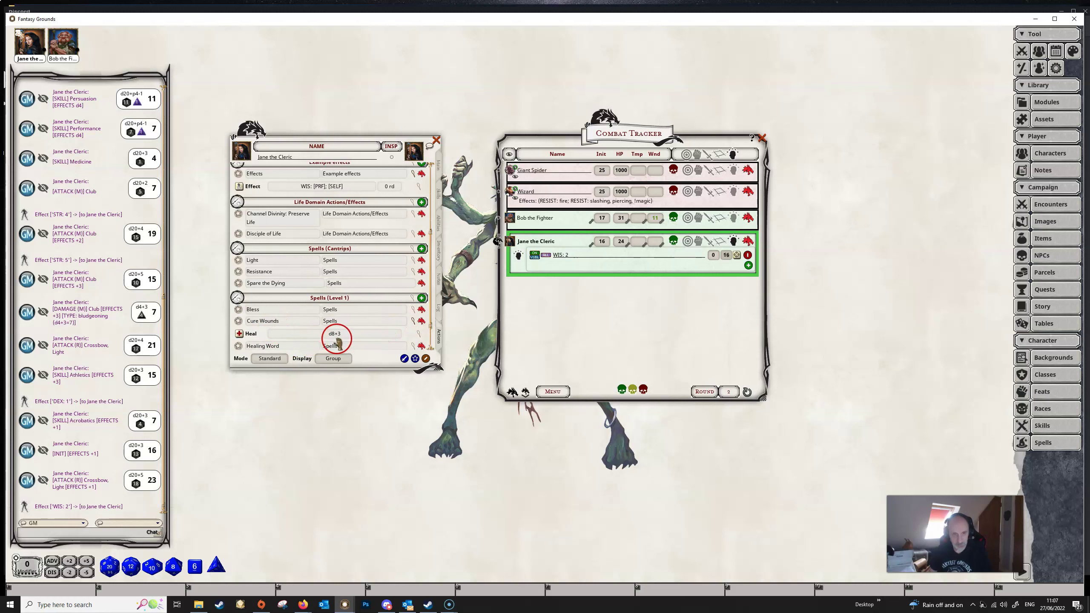
pyautogui.moveTo(238, 334)
pyautogui.mouseDown()
pyautogui.moveTo(326, 349)
pyautogui.moveTo(566, 235)
pyautogui.moveTo(571, 221)
pyautogui.mouseUp()
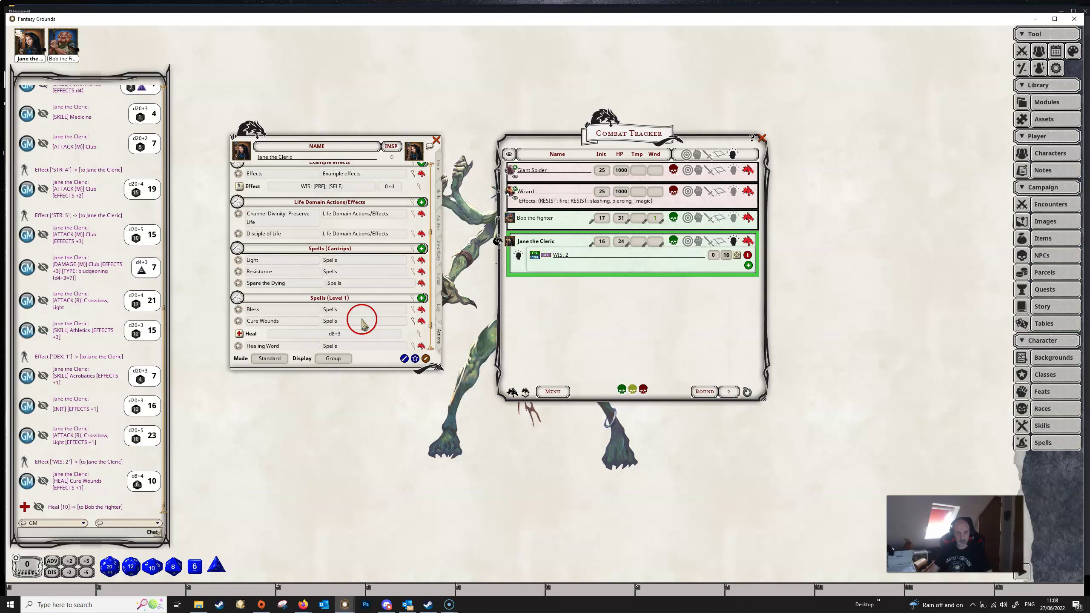
# - Expand Jane the Cleric's Spiritual Weapon spell, target the Wizard, and cast it with its attack roll
pyautogui.scroll(-3, 356, 317)
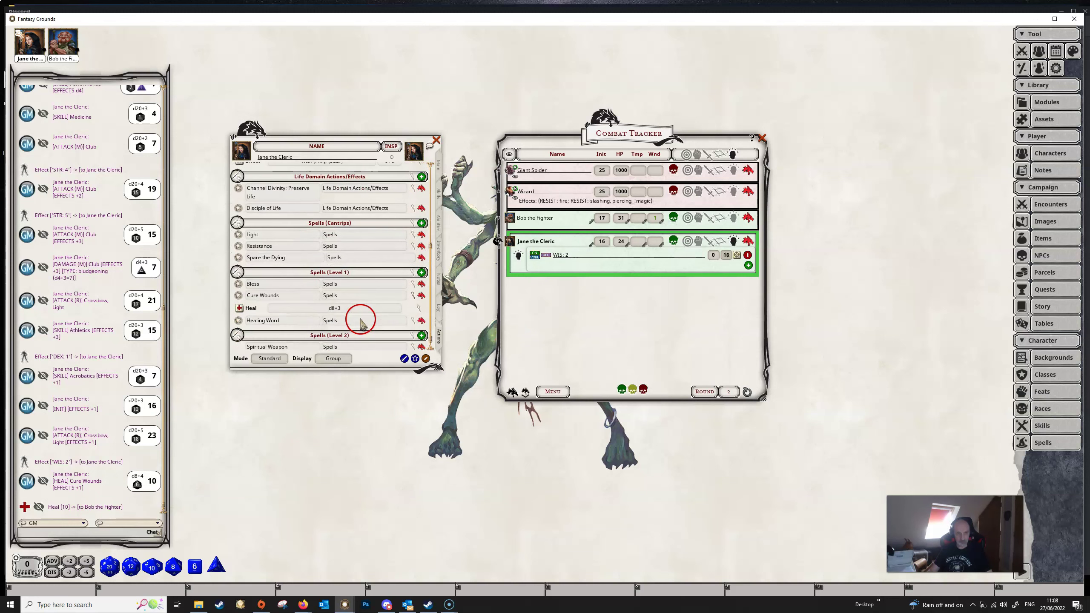
pyautogui.click(412, 343)
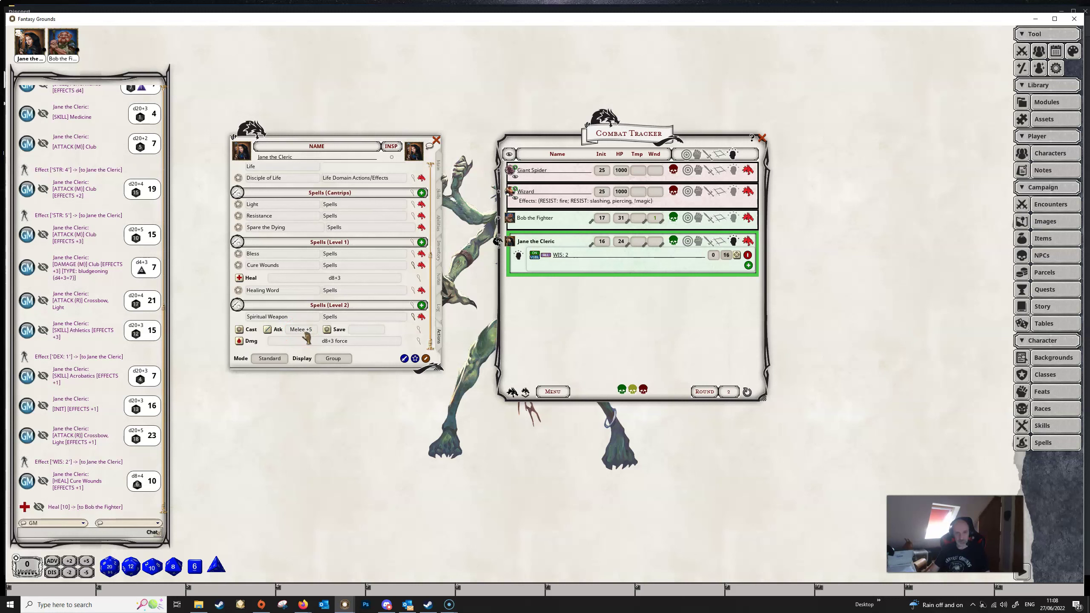
pyautogui.keyDown('ctrl'); pyautogui.click(509, 192); pyautogui.keyUp('ctrl')
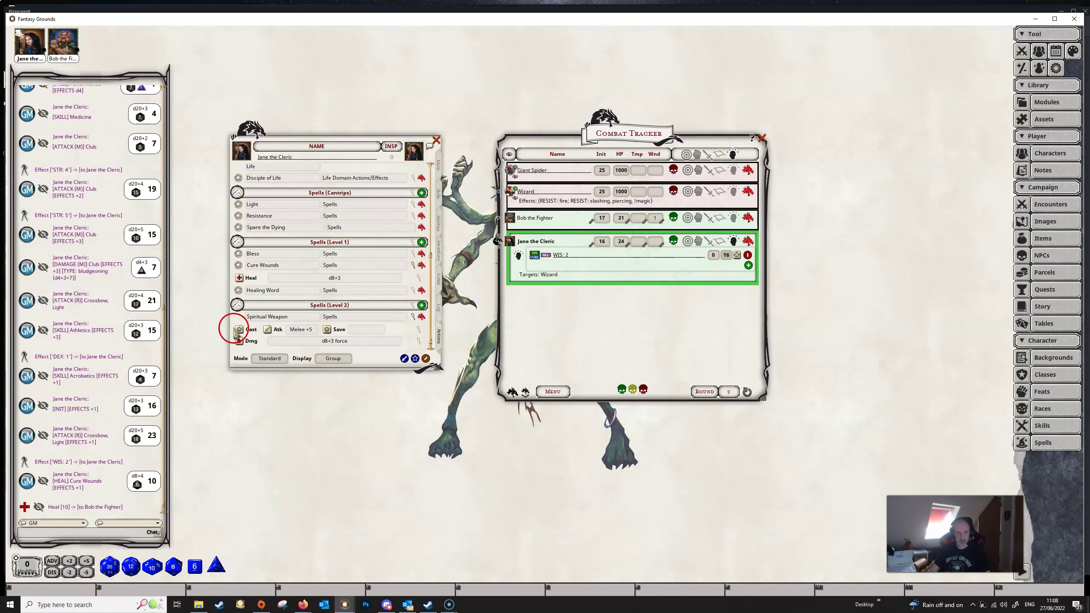
pyautogui.click(239, 329)
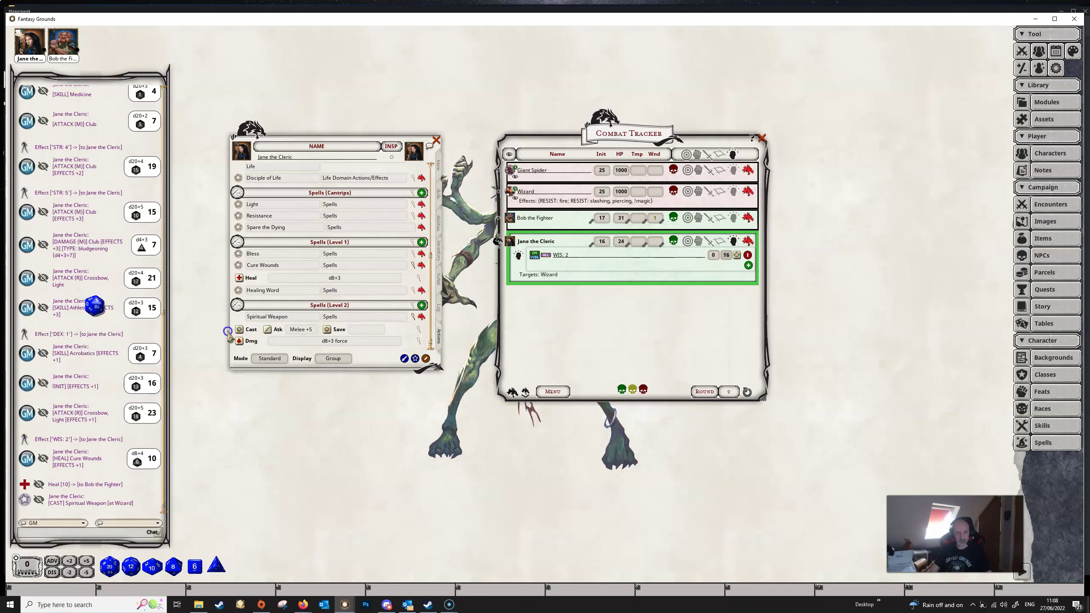
pyautogui.click(81, 491)
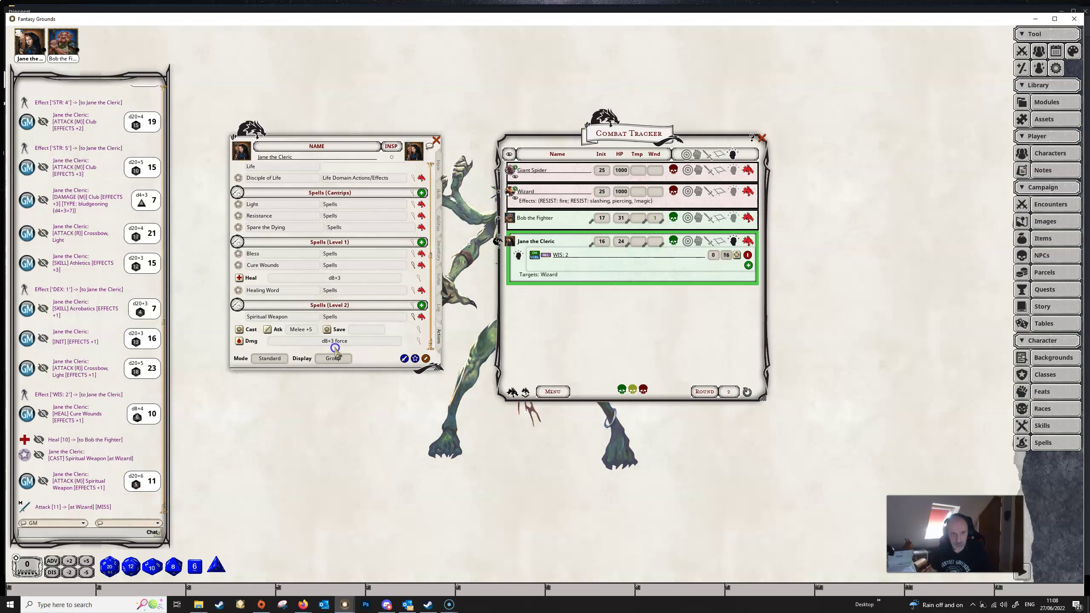
pyautogui.click(89, 494)
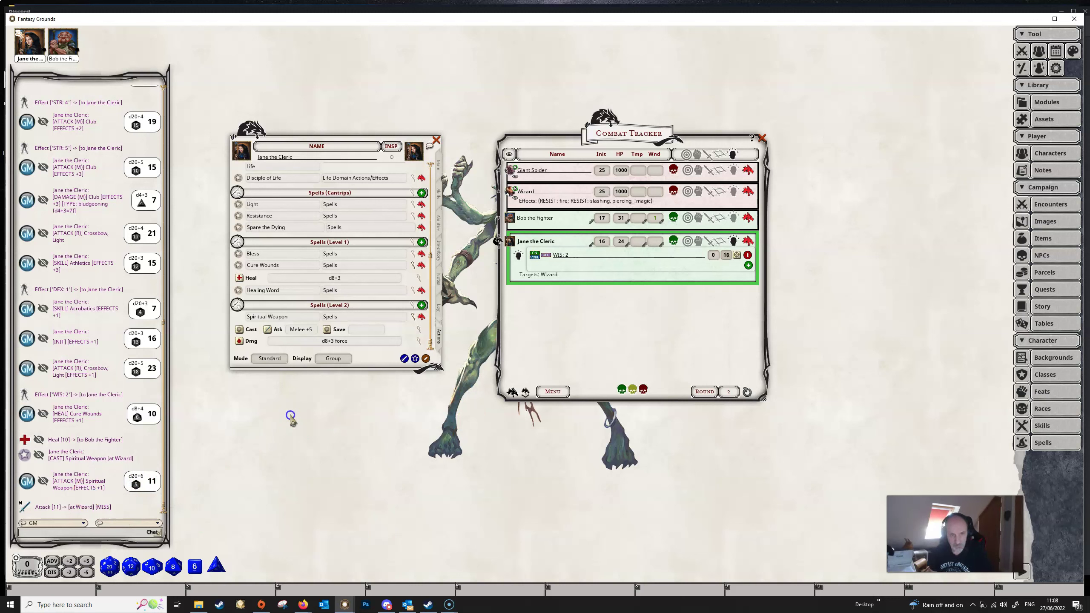
# - Open Jane the Cleric's skills and roll her Medicine skill with the Wisdom effect active
pyautogui.click(377, 315)
pyautogui.click(439, 195)
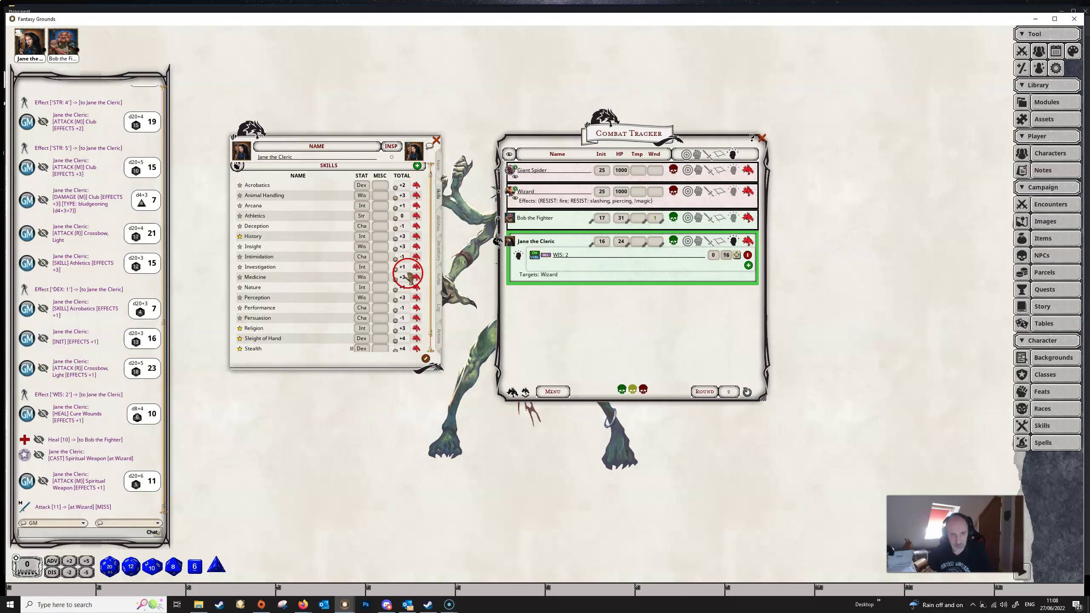
pyautogui.doubleClick(407, 277)
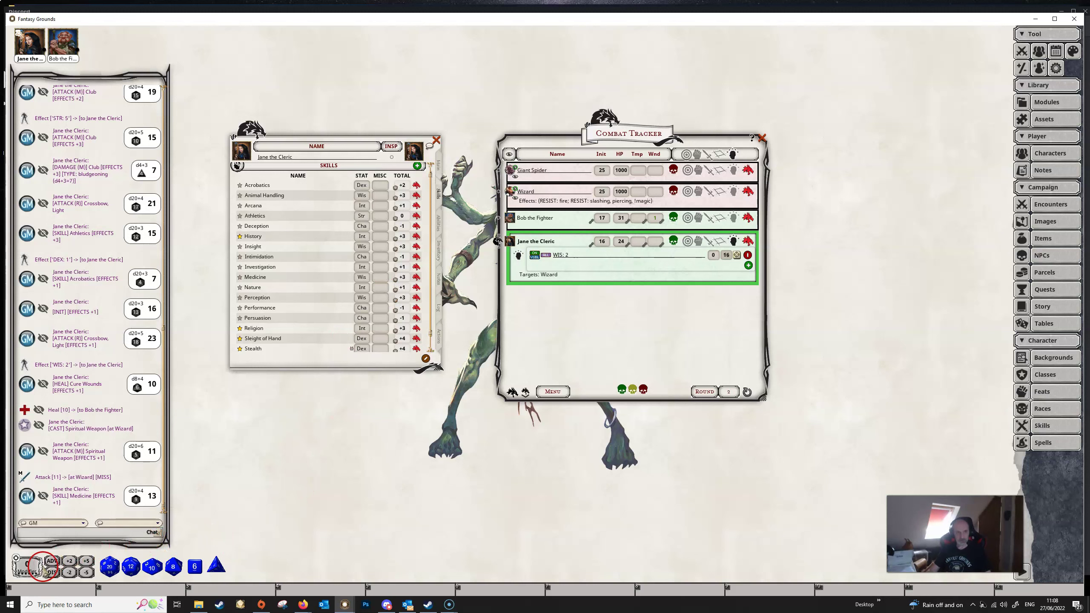
pyautogui.click(18, 596)
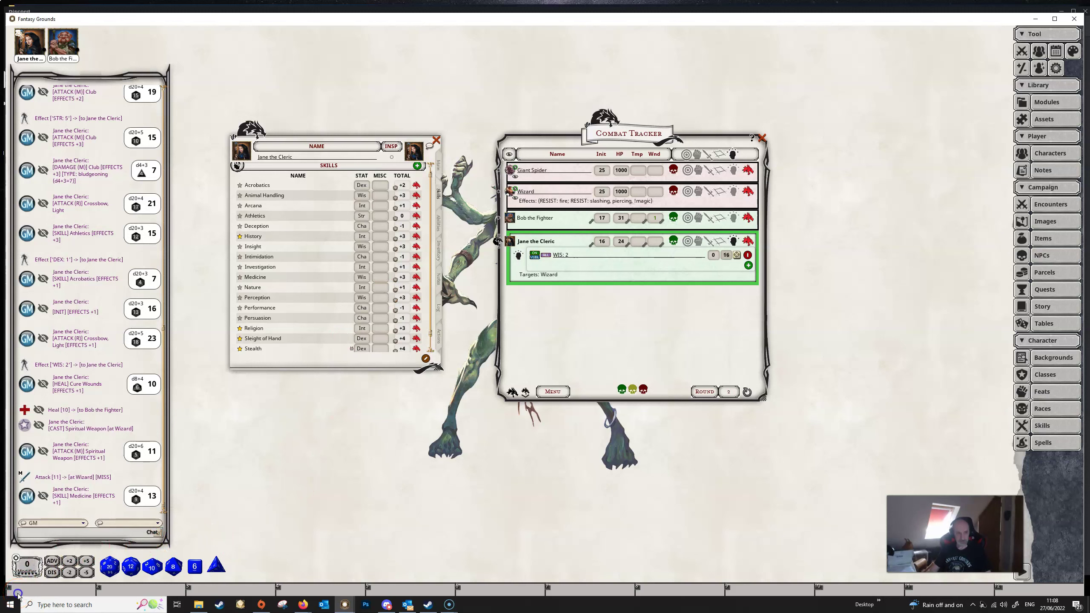